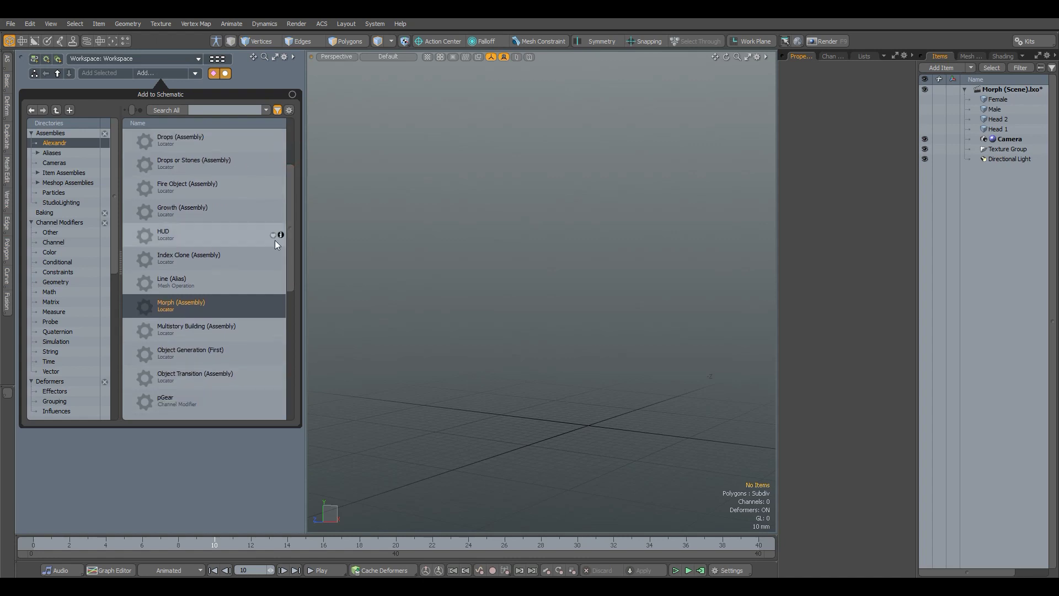
Add the Morph (Assembly) preset to the schematic, linking Head 1 to its Mesh 1 input and Head 2 to Mesh 2.
double_click(175, 308)
left_click_drag(269, 295, 231, 279)
left_click_drag(143, 278, 183, 303)
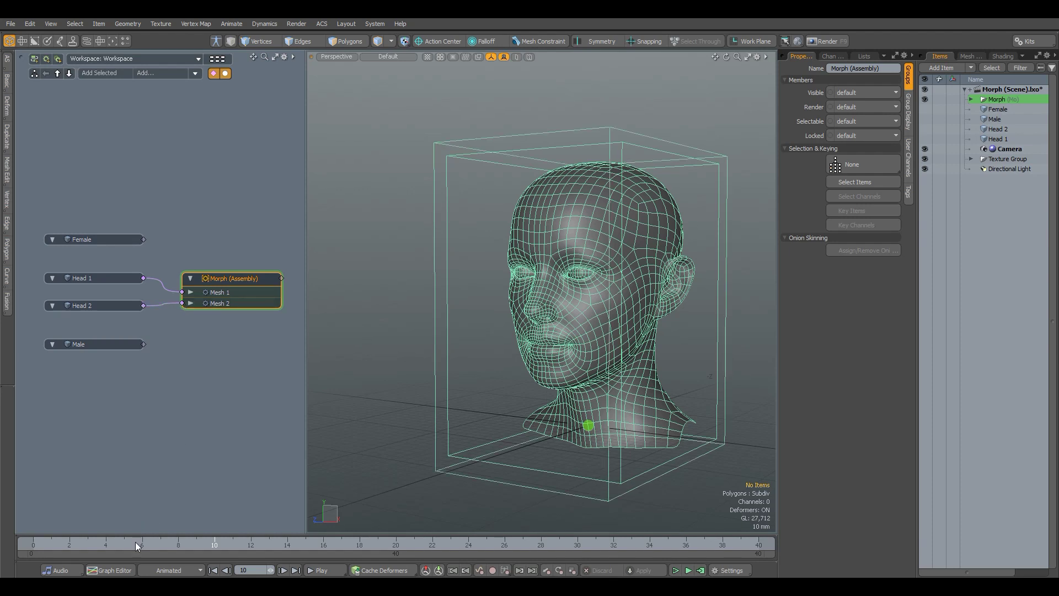
left_click(210, 328)
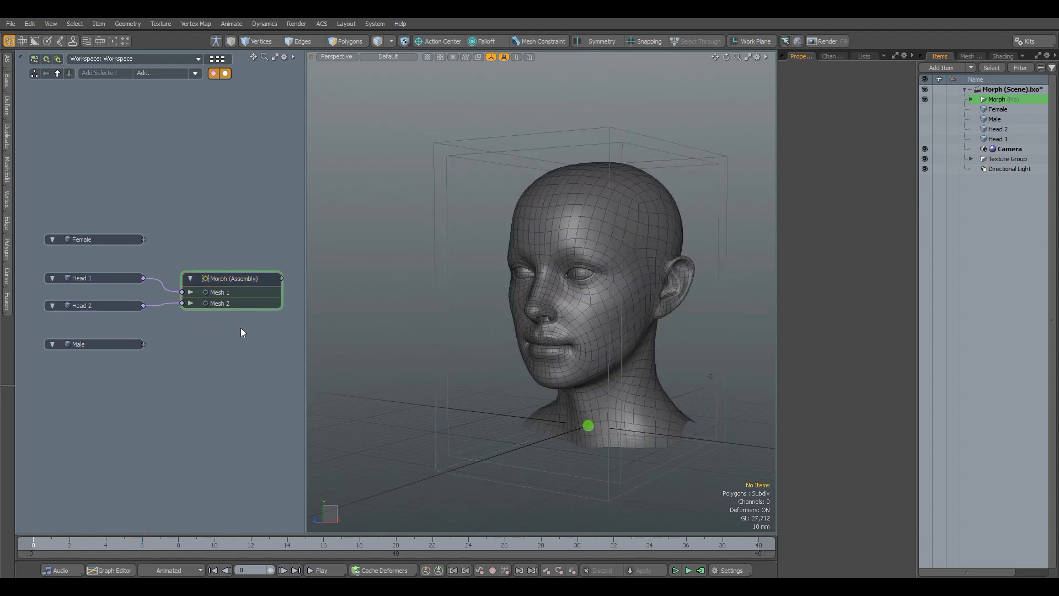
Hide the work plane grid in the perspective view.
left_click_drag(593, 346, 594, 352, "alt")
key("ctrl+3")
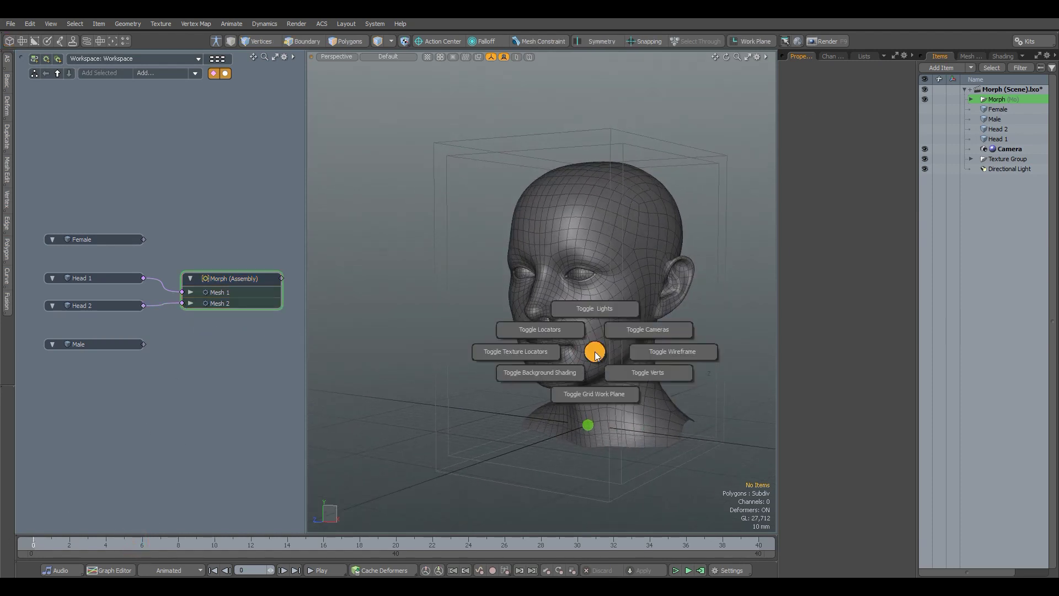
left_click(594, 394)
Select the morph's Main locator and key its Morph channel at 0% on frame 0.
left_click(588, 424)
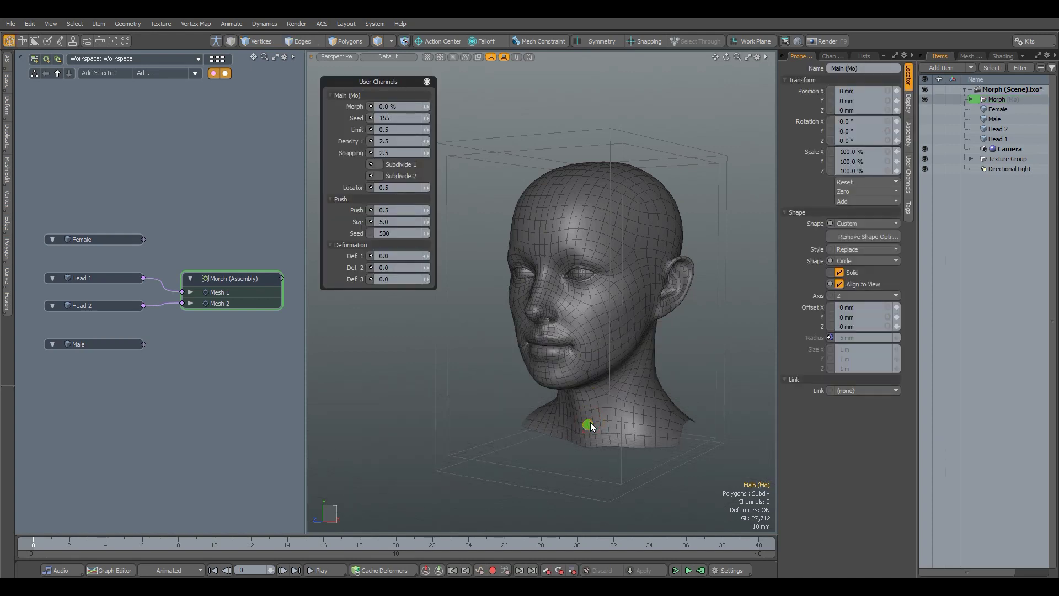
left_click(412, 102)
left_click(369, 107)
Key the Morph channel at 100% on frame 26.
left_click(505, 545)
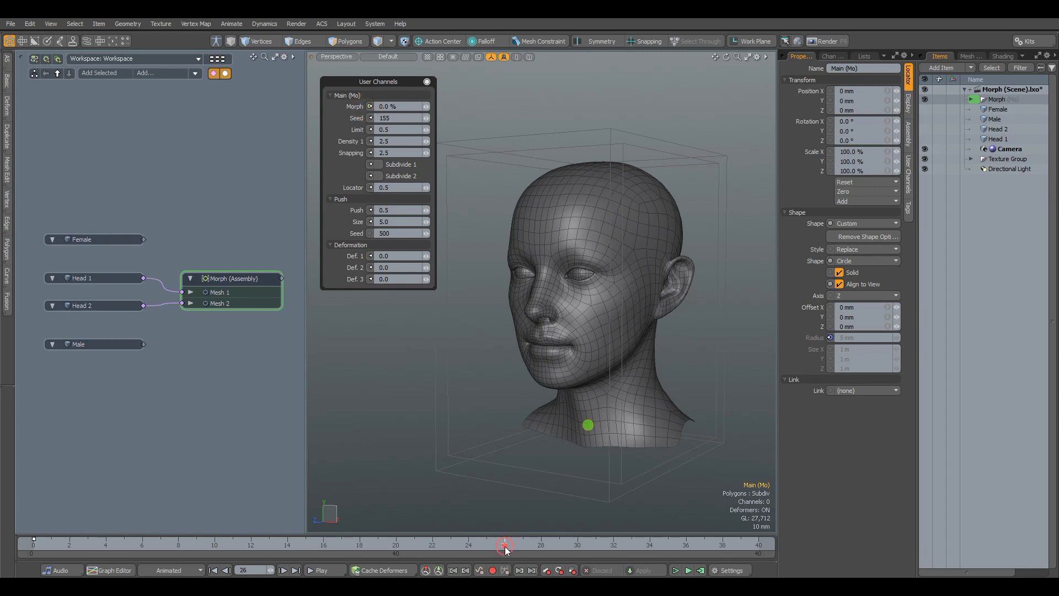
left_click(398, 106)
type("100")
key("Return")
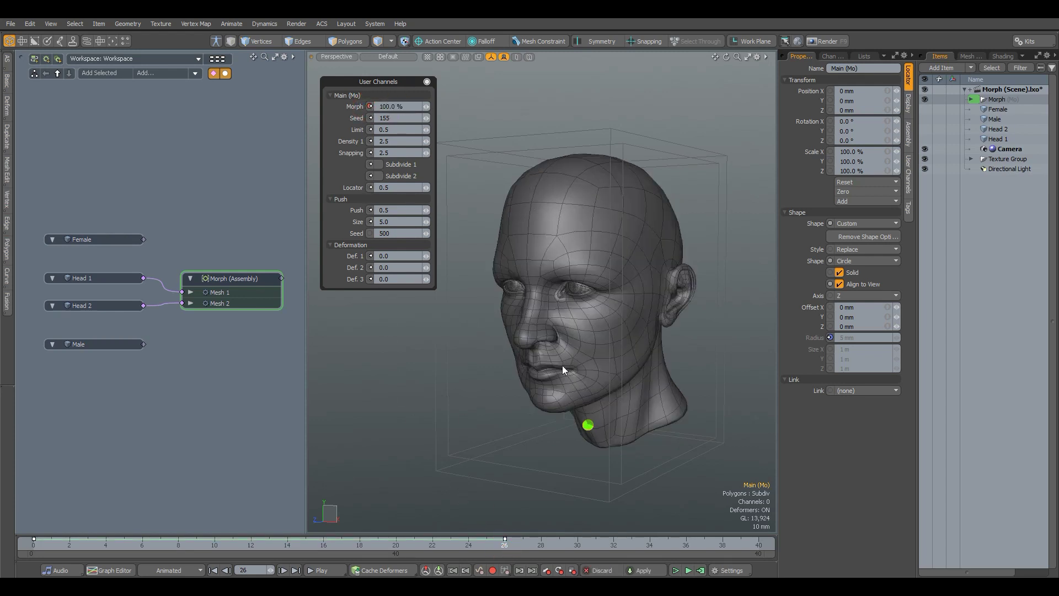
Play the head morph animation, stop it, and inspect the in-between shape at frame 10.
left_click(689, 568)
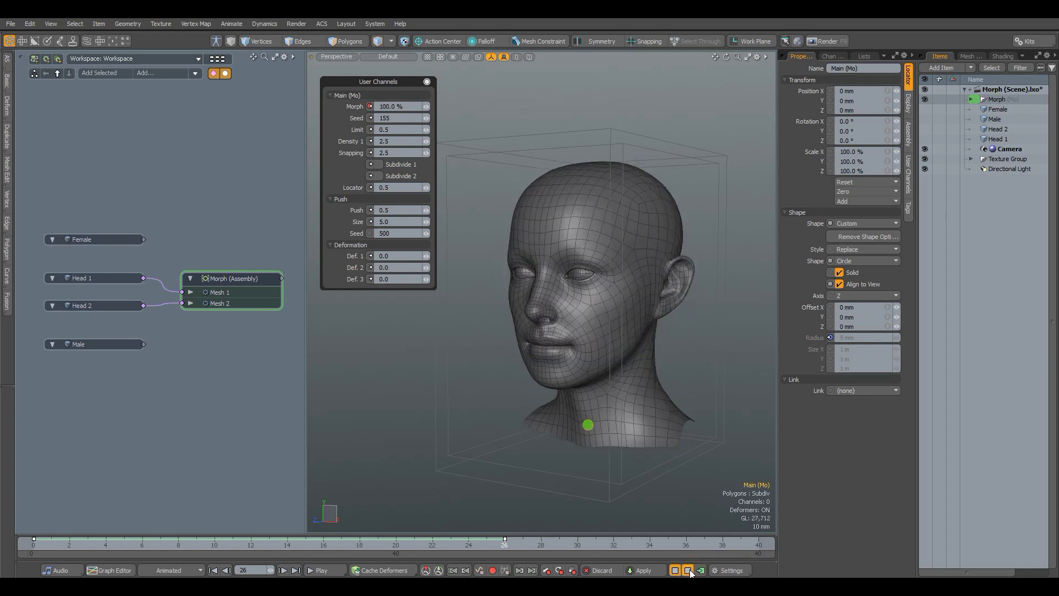
left_click(689, 570)
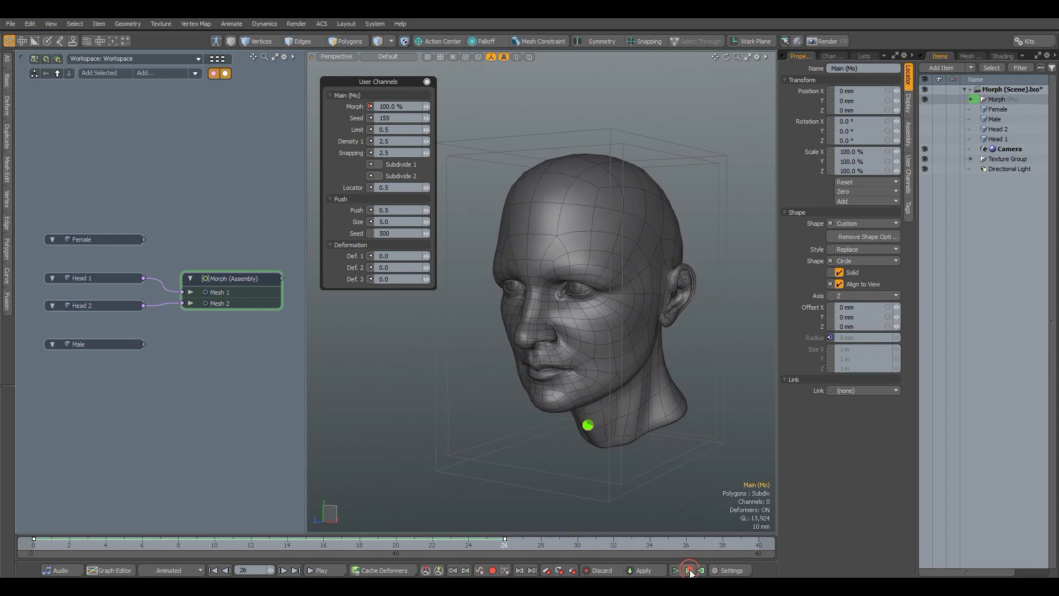
left_click(213, 546)
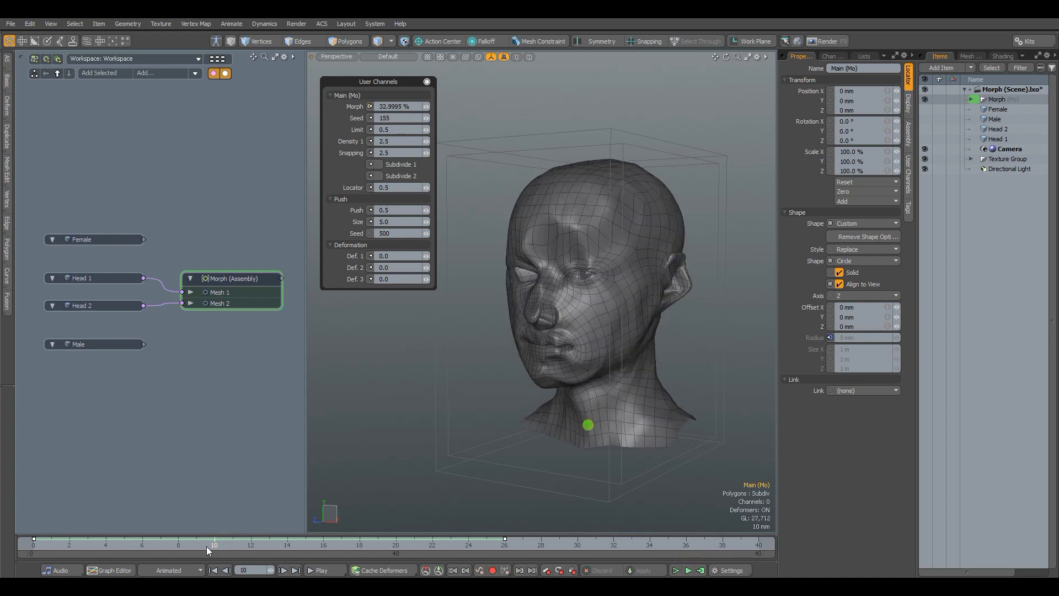
Set the inactive meshes' wireframe overlay to None and replay the morph animation.
left_click(756, 57)
left_click(766, 147)
left_click(765, 131)
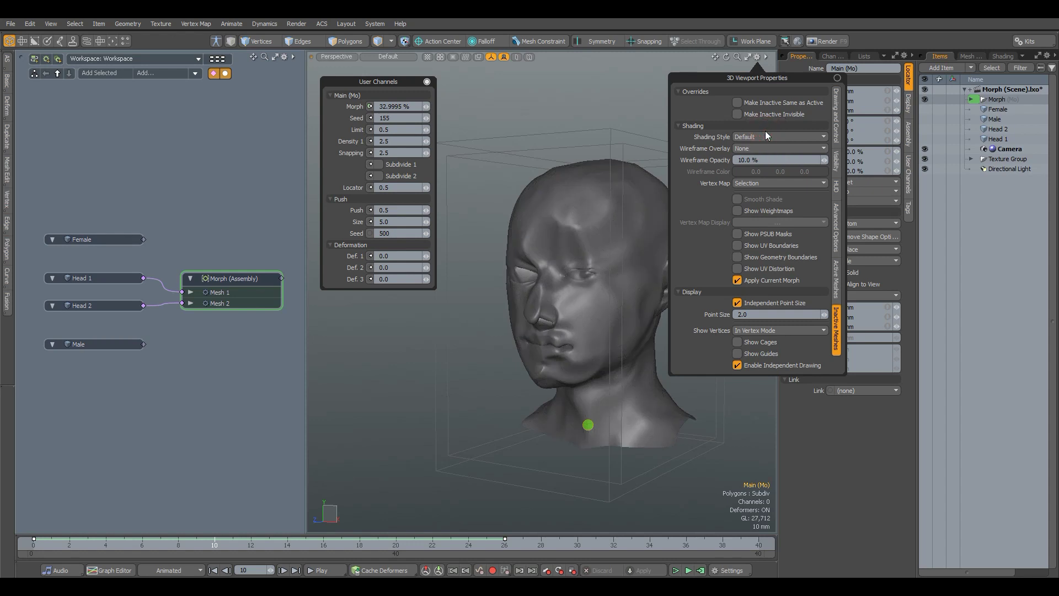
left_click(688, 570)
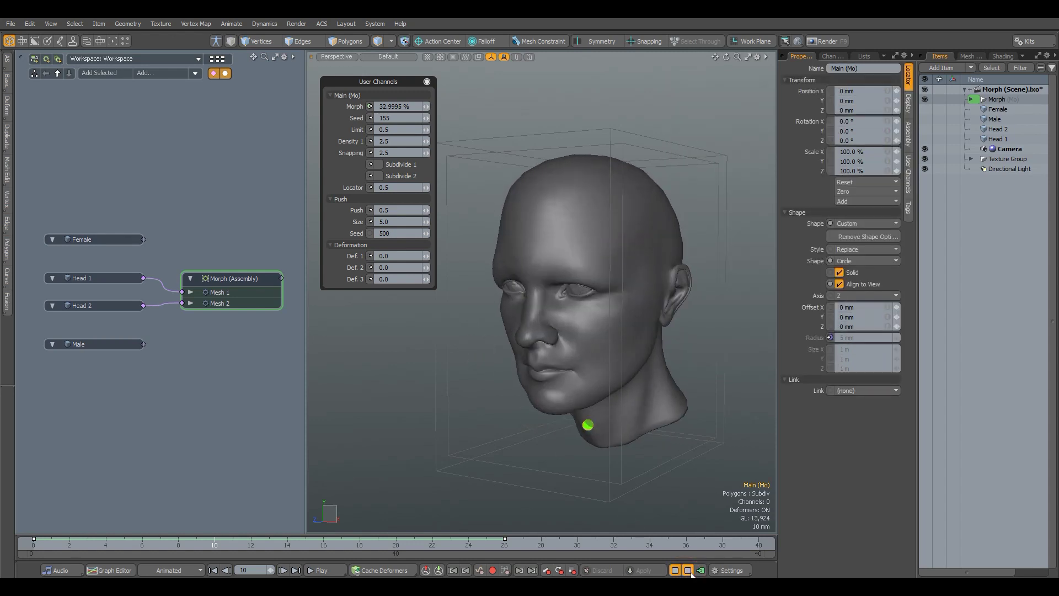
left_click(690, 571)
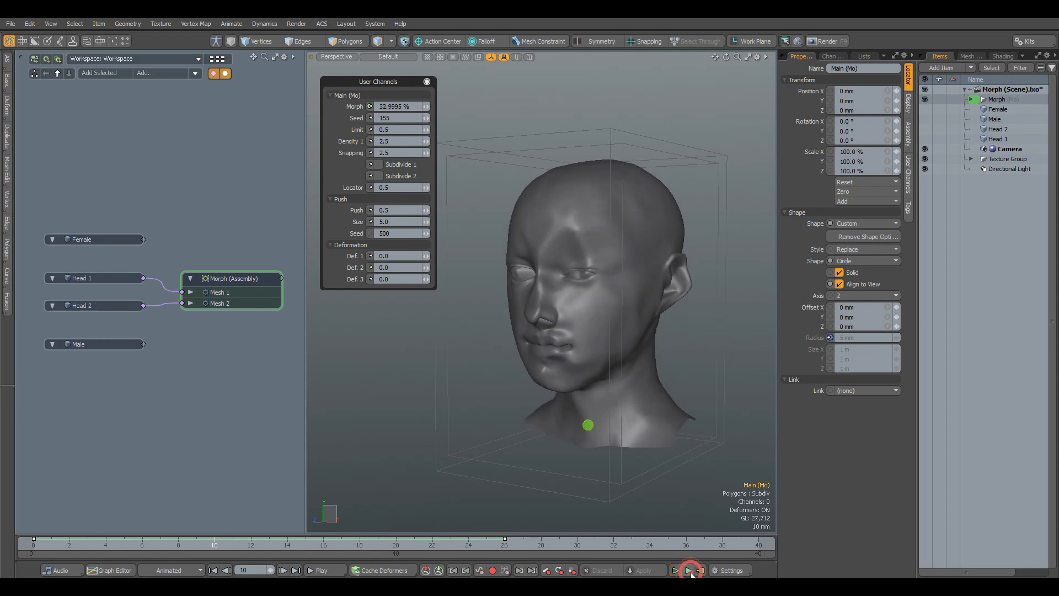
Go to frame 12 and set the morph's Limit to 0.25.
left_click(351, 133)
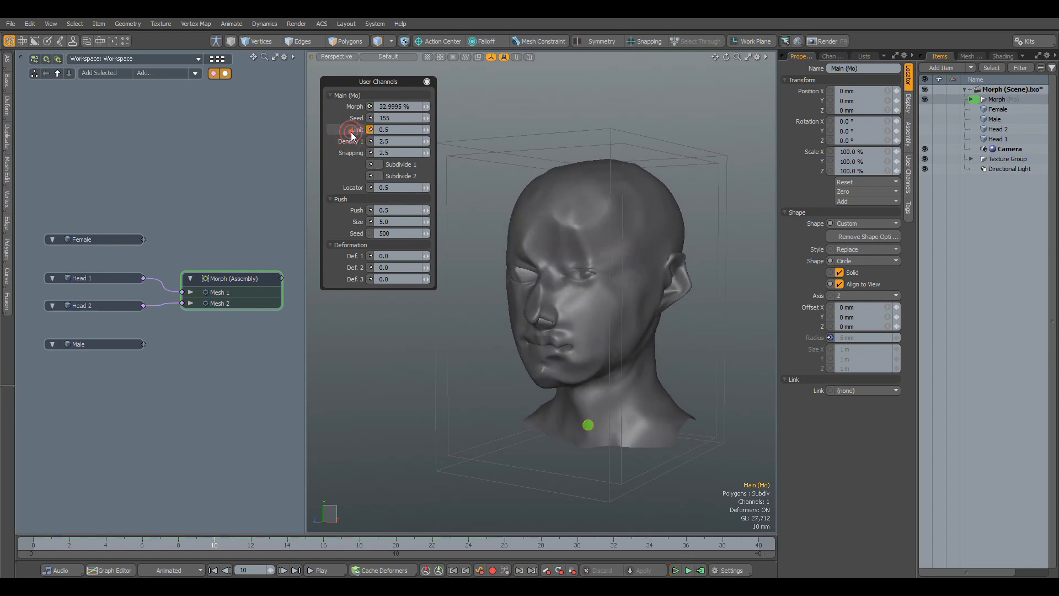
left_click(251, 546)
left_click(287, 546)
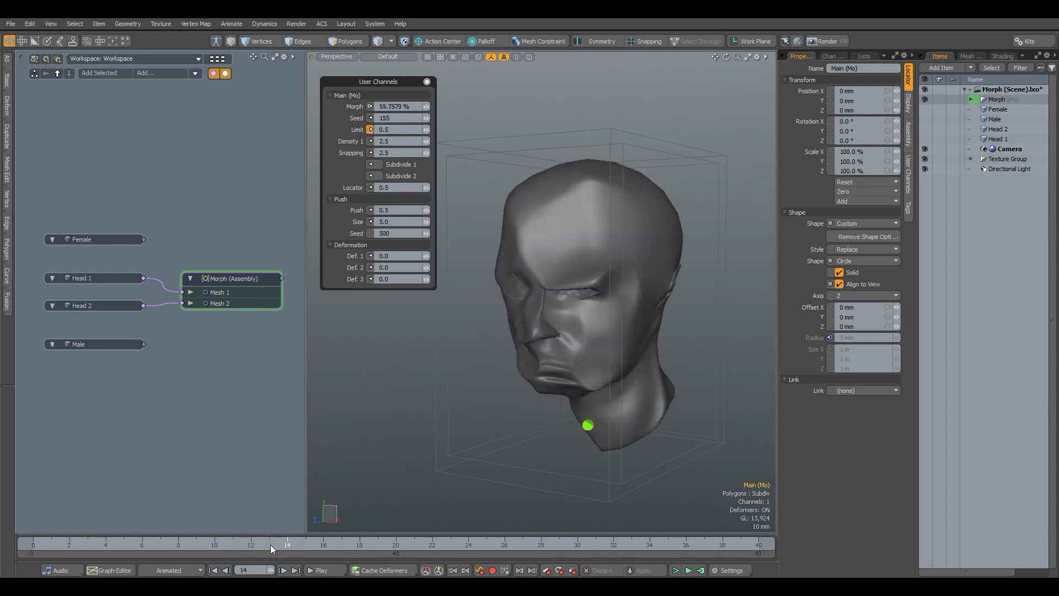
left_click(251, 545)
left_click(401, 129)
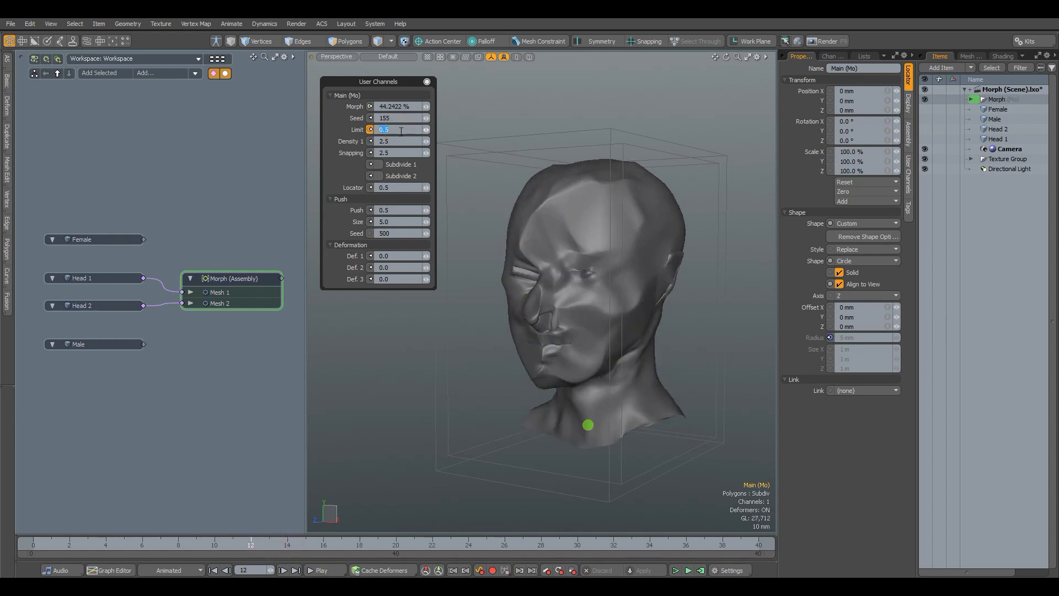
type("0.25")
key("Return")
Try lower Limit values for the morph, first 0.1 and finally 0.
left_click(393, 131)
type("0.1")
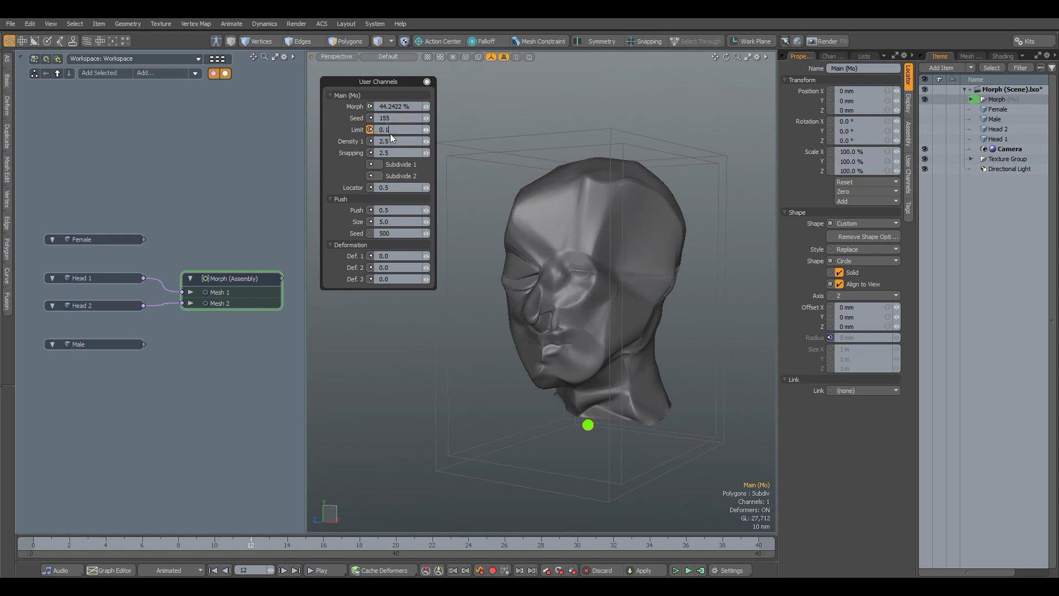
key("Return")
left_click(395, 131)
type("0")
key("Return")
Try higher Limit values for the morph, first 0.75 and finally 1.
type("0.")
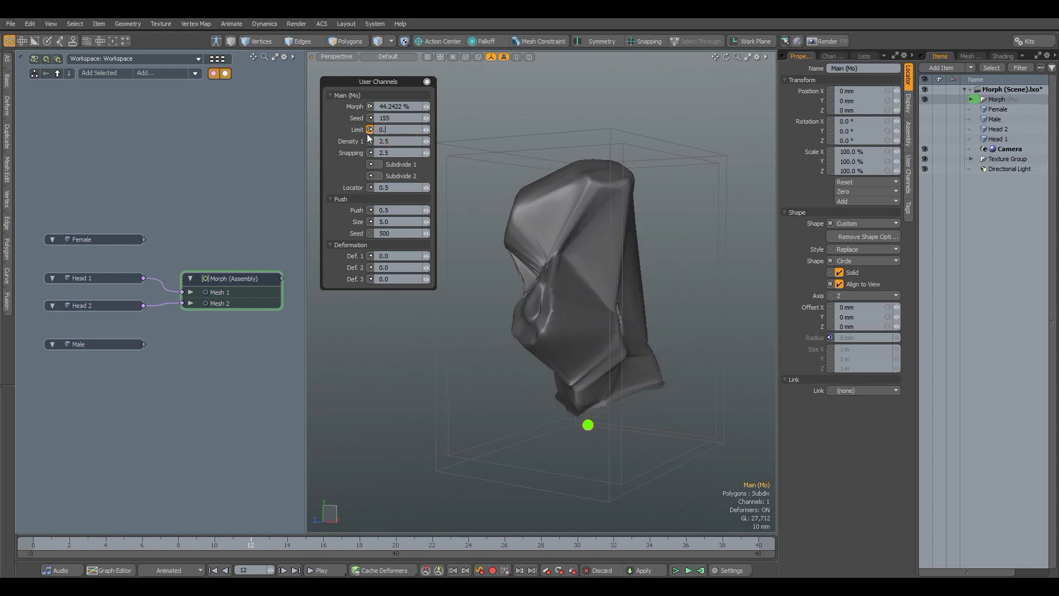
type("75")
key("Return")
left_click(395, 130)
type("1")
key("Return")
Set the Limit to 0.5, change it to 0.25, and play the morph animation with that value.
left_click(395, 130)
type("0.5")
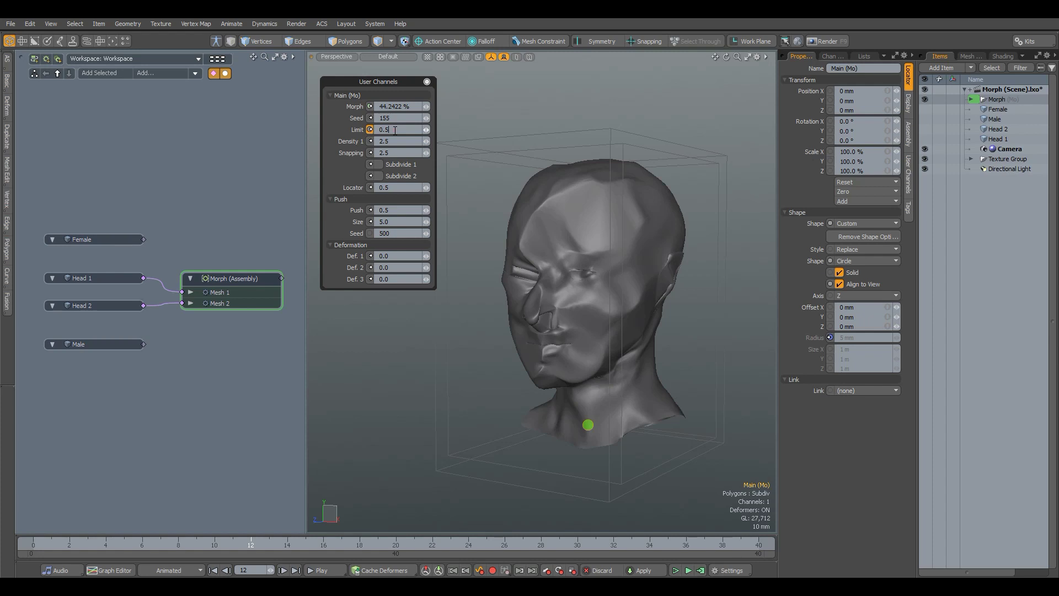
left_click(387, 130)
type("0.25")
key("Return")
left_click(688, 571)
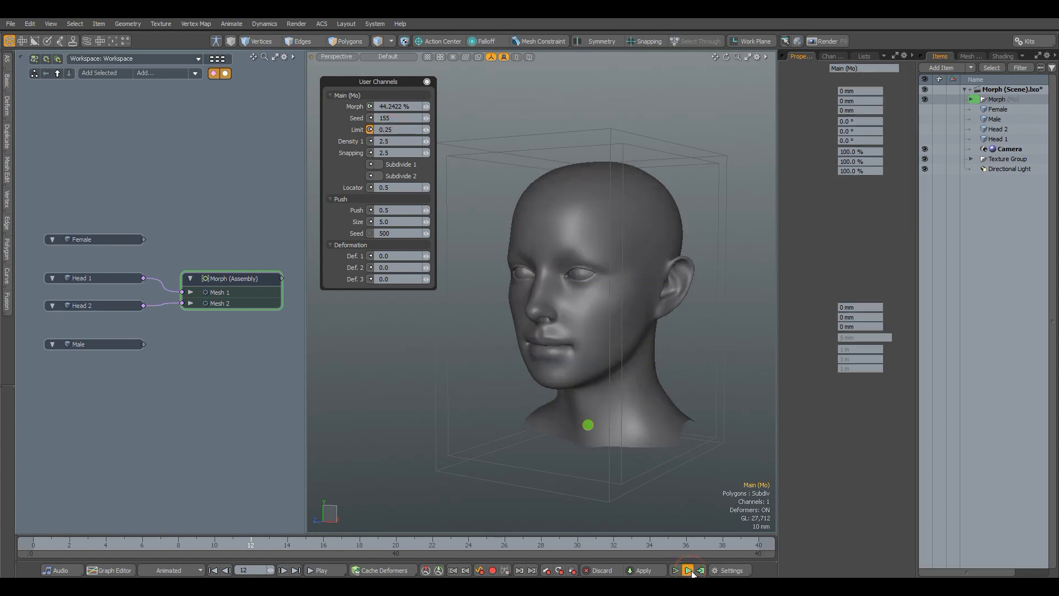
left_click(688, 571)
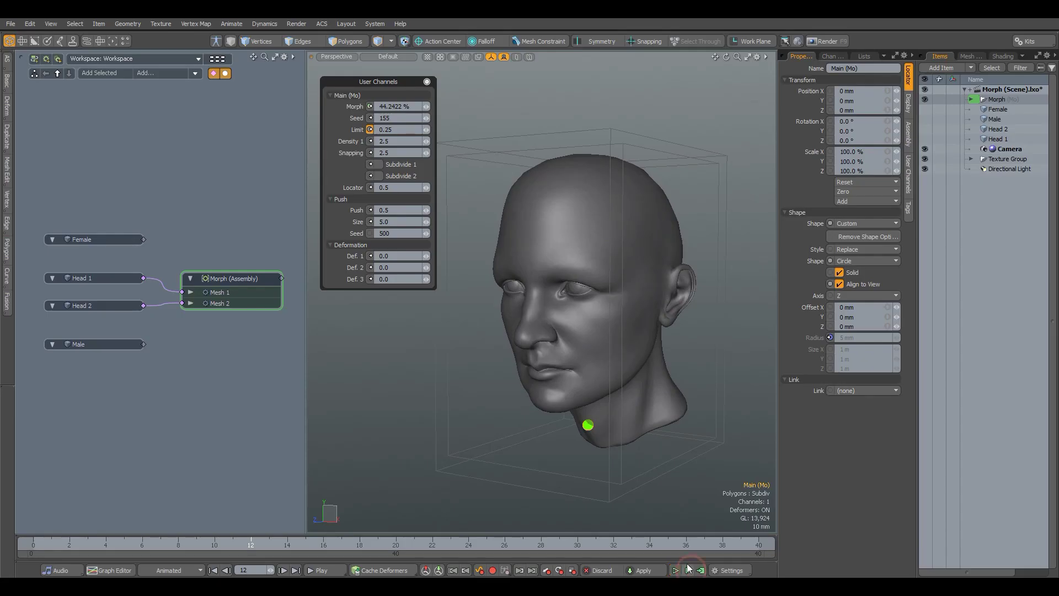
Try a Limit of 0.6, preview the animation, and set the Limit back to 0.5.
left_click(397, 130)
type("0.6")
key("Return")
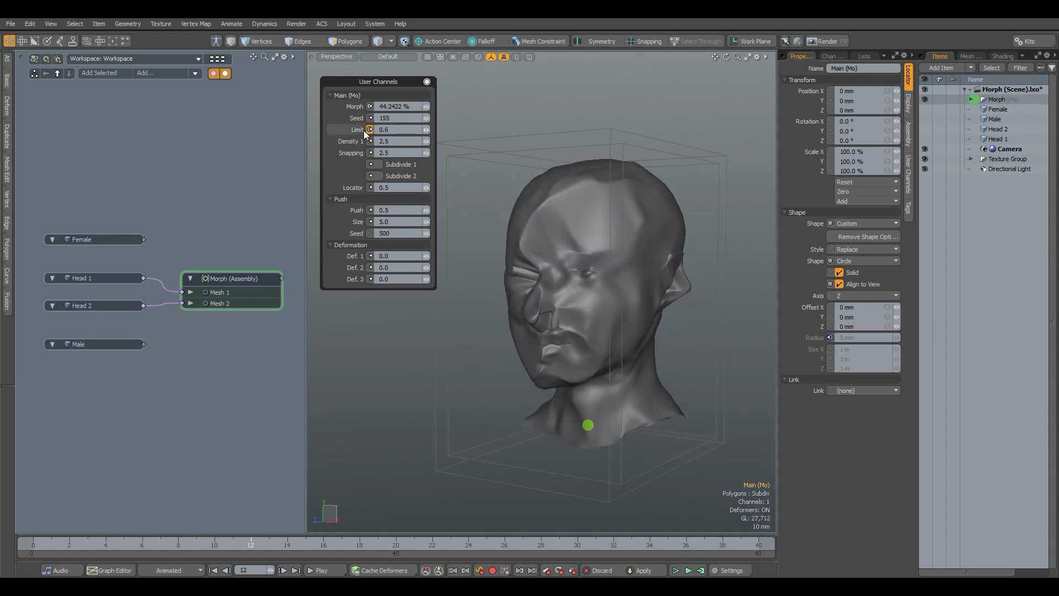
left_click(687, 569)
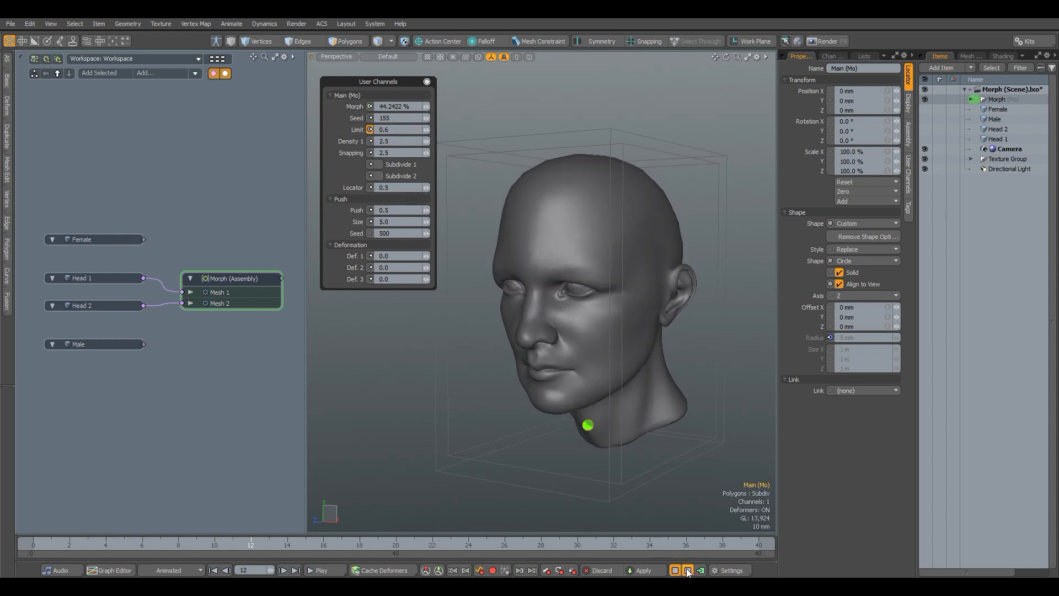
left_click(396, 128)
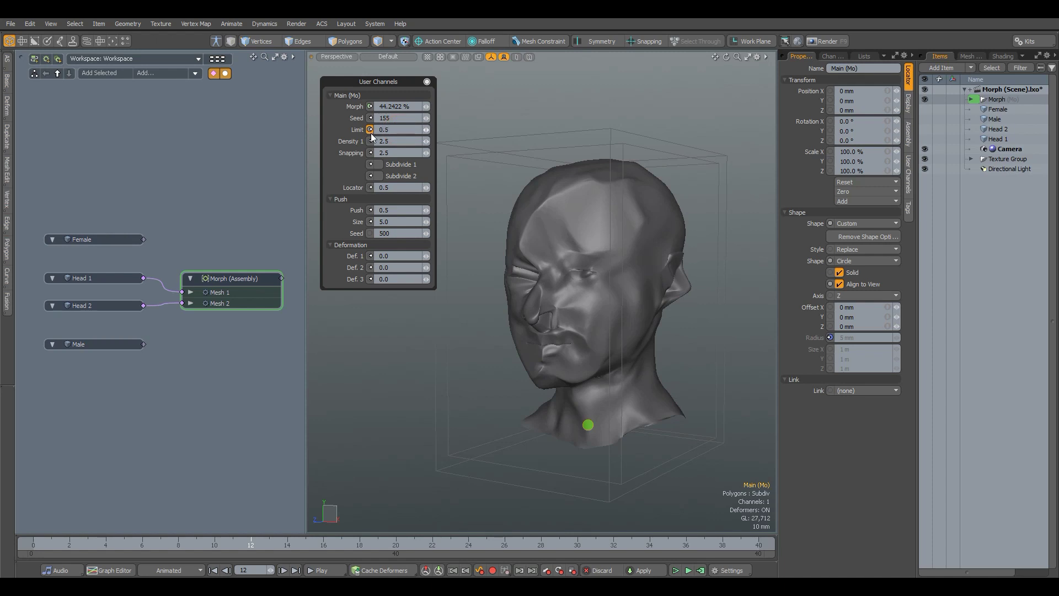
Set Density 1 to 2.0 and play the morph animation to check its effect.
left_click(407, 143)
key("Return")
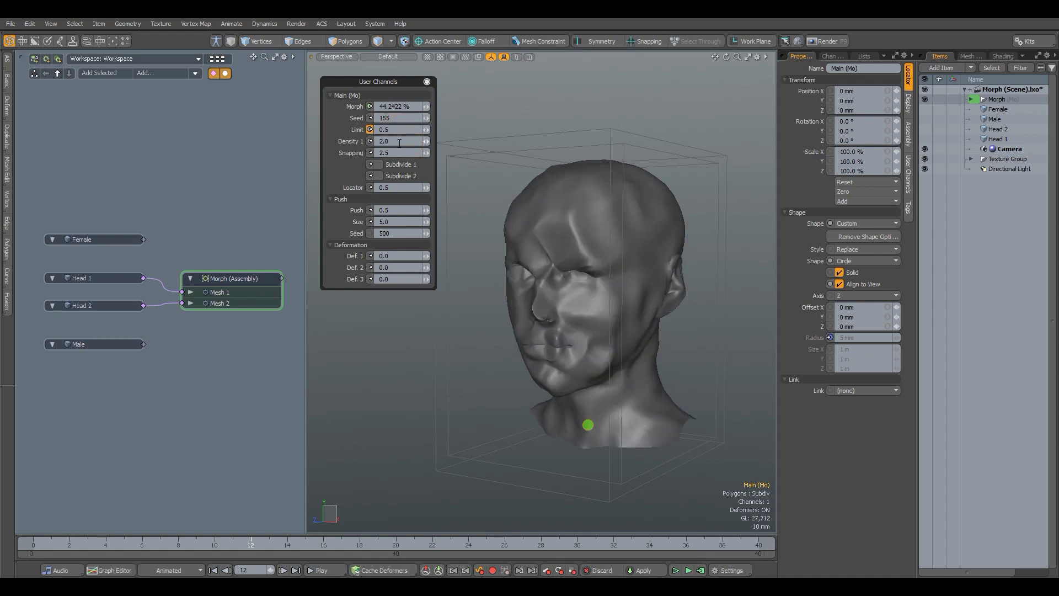
left_click(688, 570)
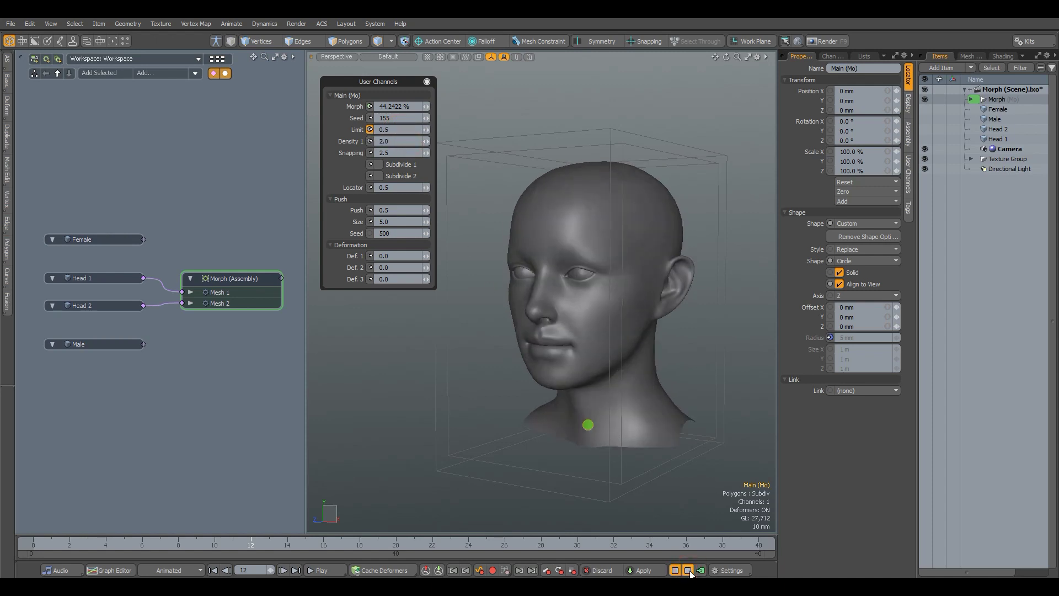
left_click(688, 570)
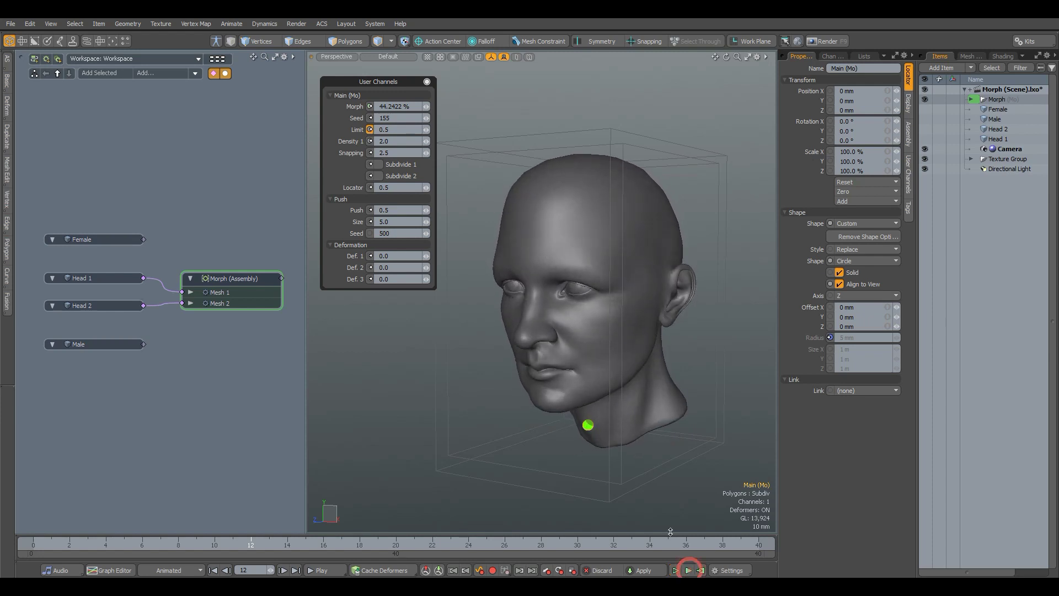
Return Density 1 to 2.5 and replay the morph animation.
key("BackSpace")
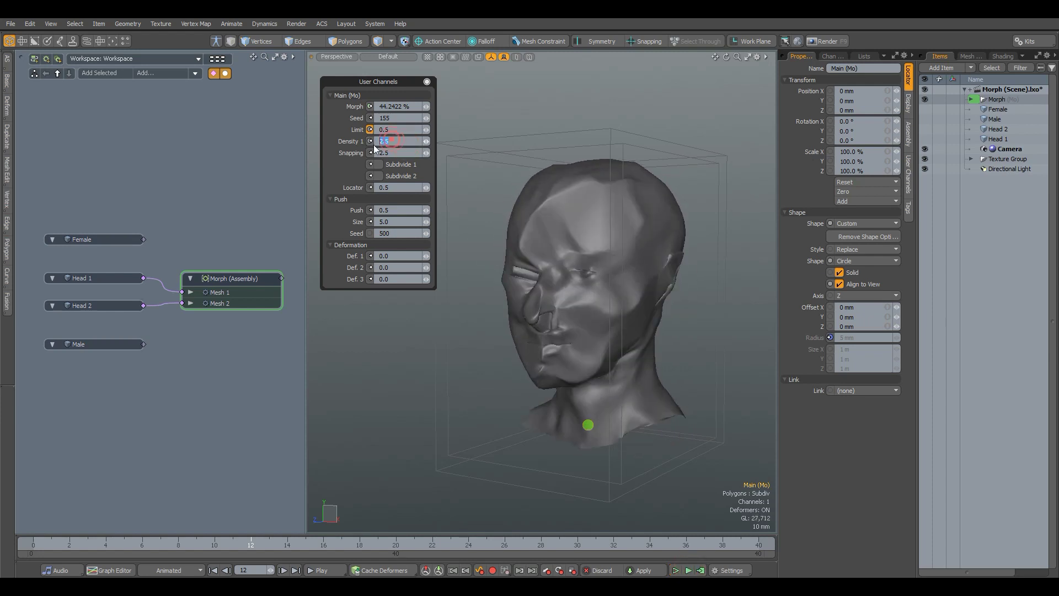
type(".5")
key("Return")
left_click(689, 570)
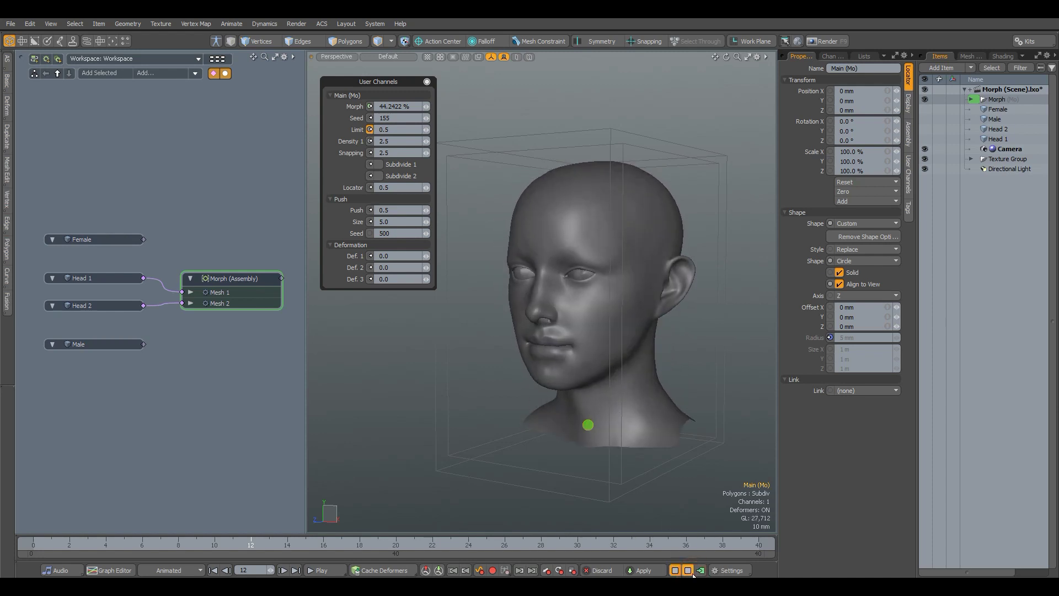
left_click(692, 573)
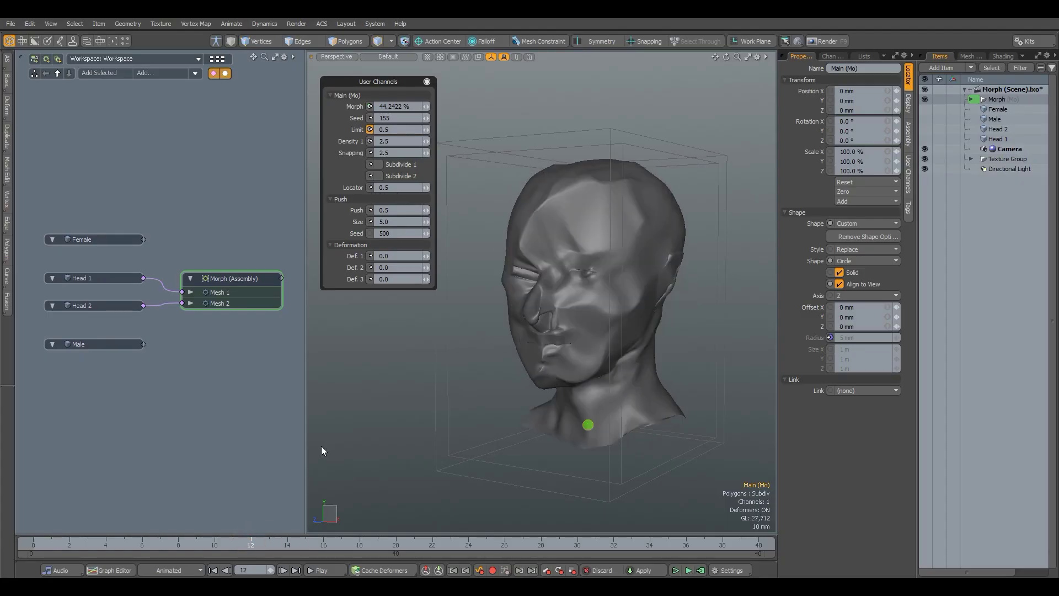
Try a Snapping value of 1.0 for the morph and restore it to 2.5.
left_click_drag(401, 153, 379, 155)
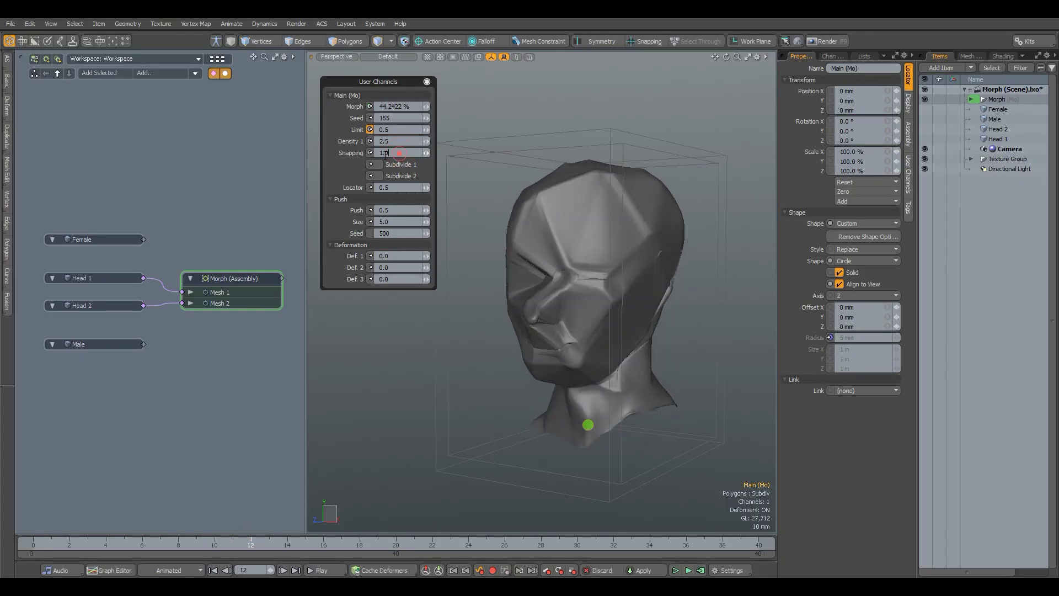
type("2.5")
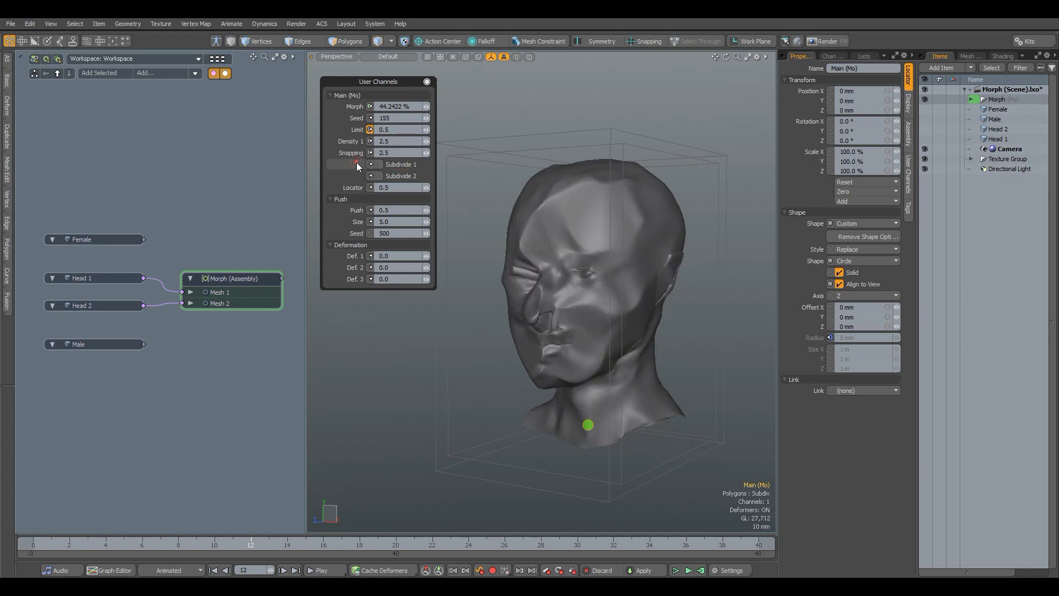
left_click_drag(357, 163, 356, 175)
Select the Head 2 mesh and set the inactive meshes' wireframe overlay to Colored.
left_click(92, 306)
left_click(757, 57)
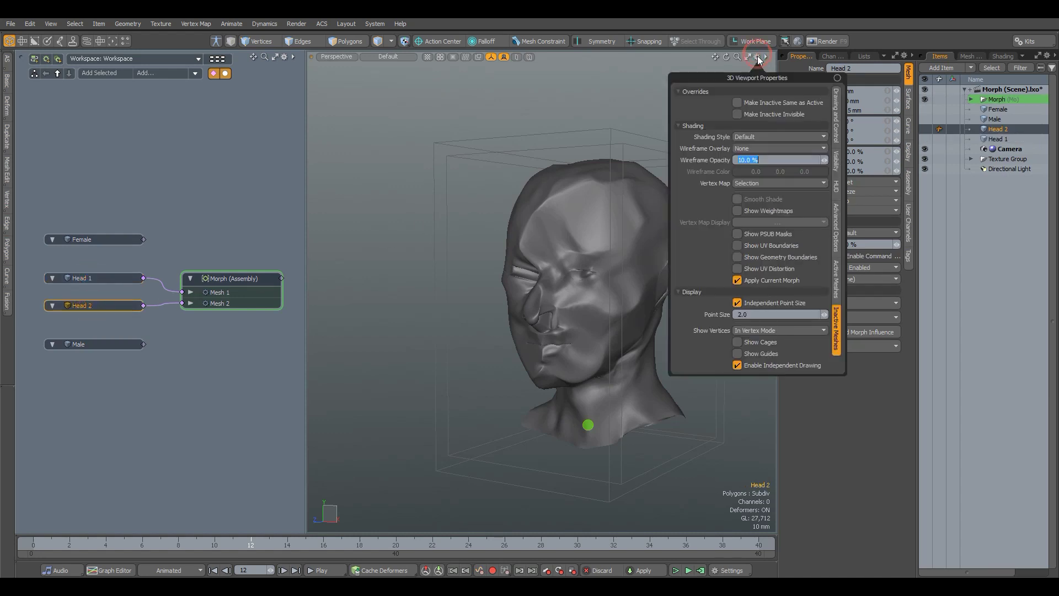
left_click(755, 165)
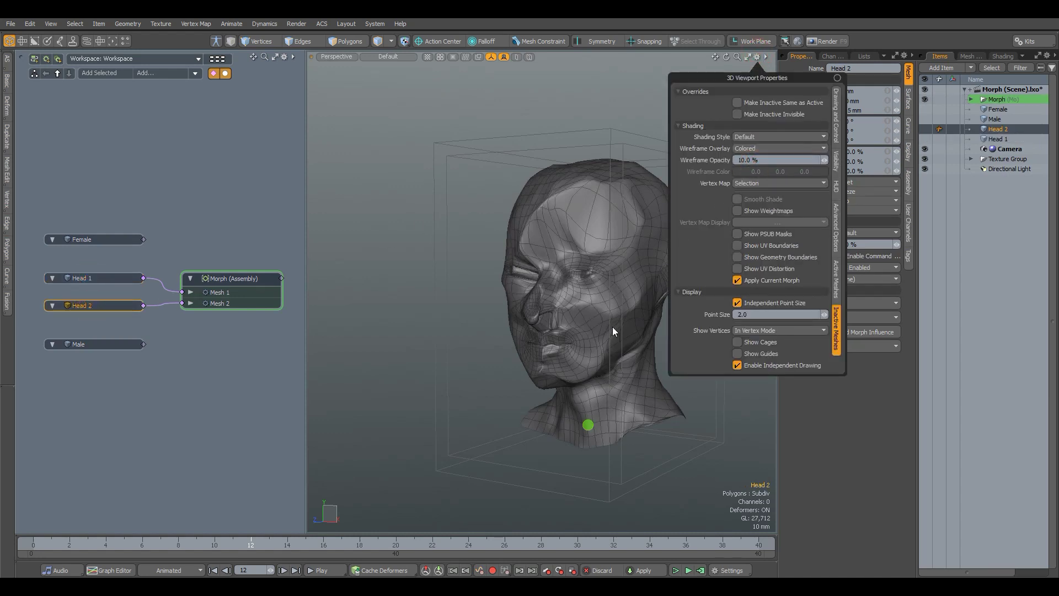
Move to frame 23 and select the Morph (Result) mesh inside the Morph group.
left_click(447, 539)
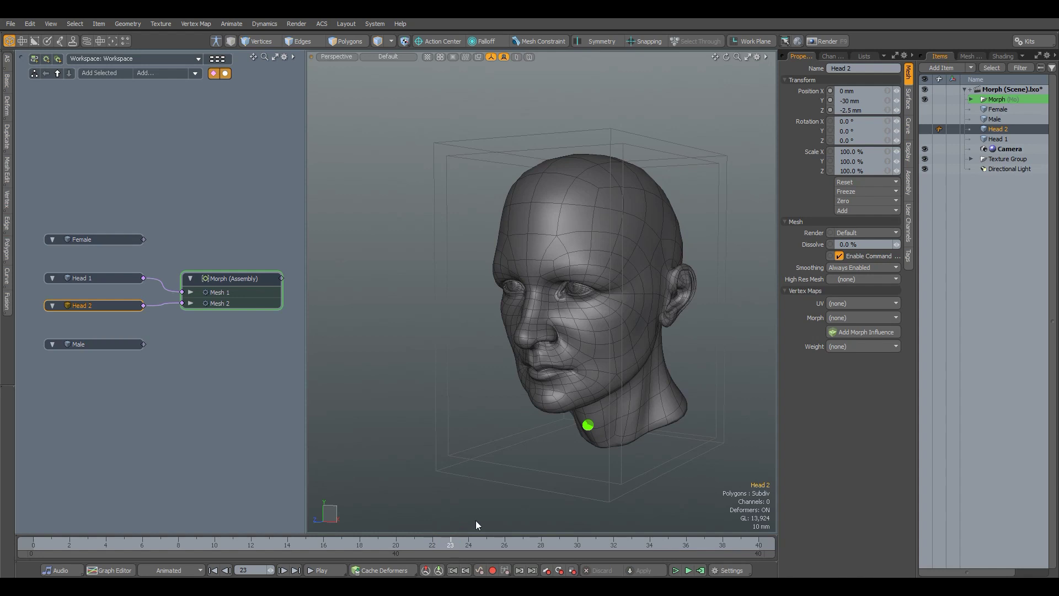
left_click(970, 100)
left_click(1000, 118)
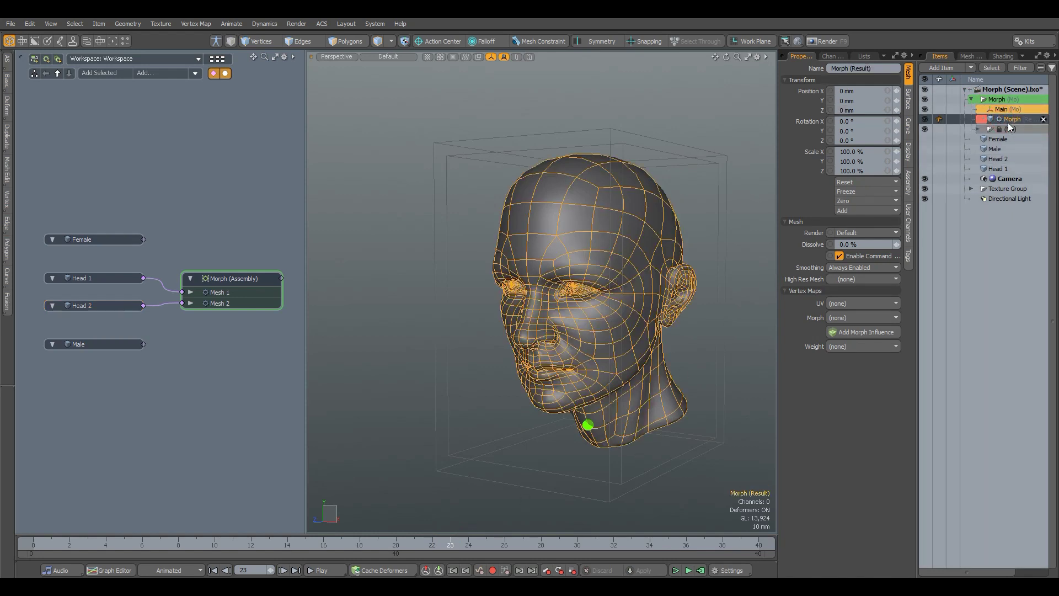
Switch to polygon selection and turn on the wireframe display in the viewport.
key("3")
key("ctrl+2")
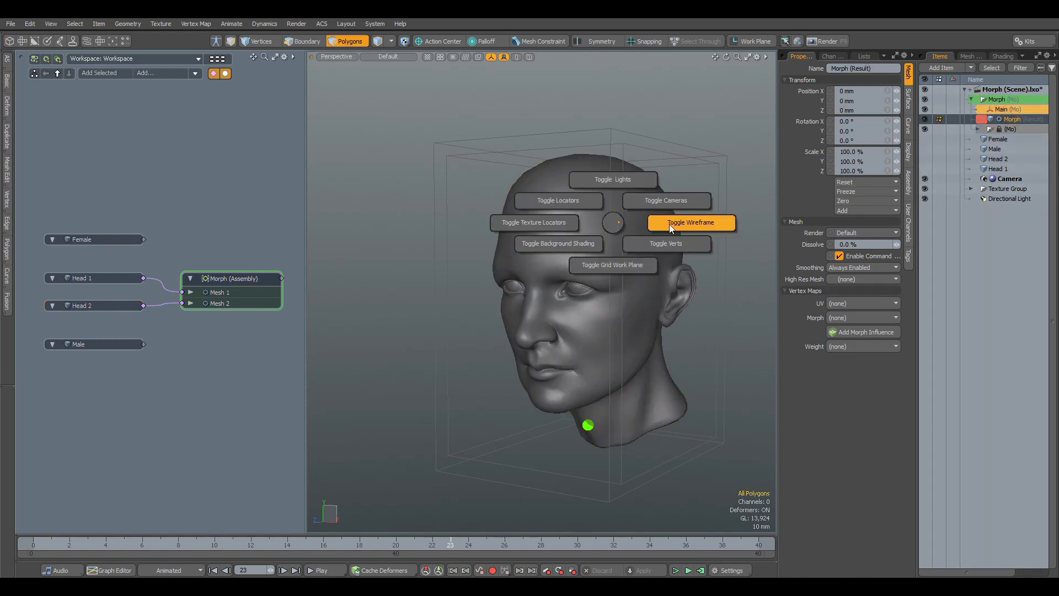
left_click(669, 224)
Select polygon patches on the upper head at frames 23 and 1 to compare the mesh density.
mouse_move(575, 188)
left_mouse_down()
mouse_move(567, 216)
mouse_move(631, 270)
left_mouse_up()
mouse_move(597, 207)
left_mouse_down()
mouse_move(652, 213)
mouse_move(666, 287)
left_mouse_up()
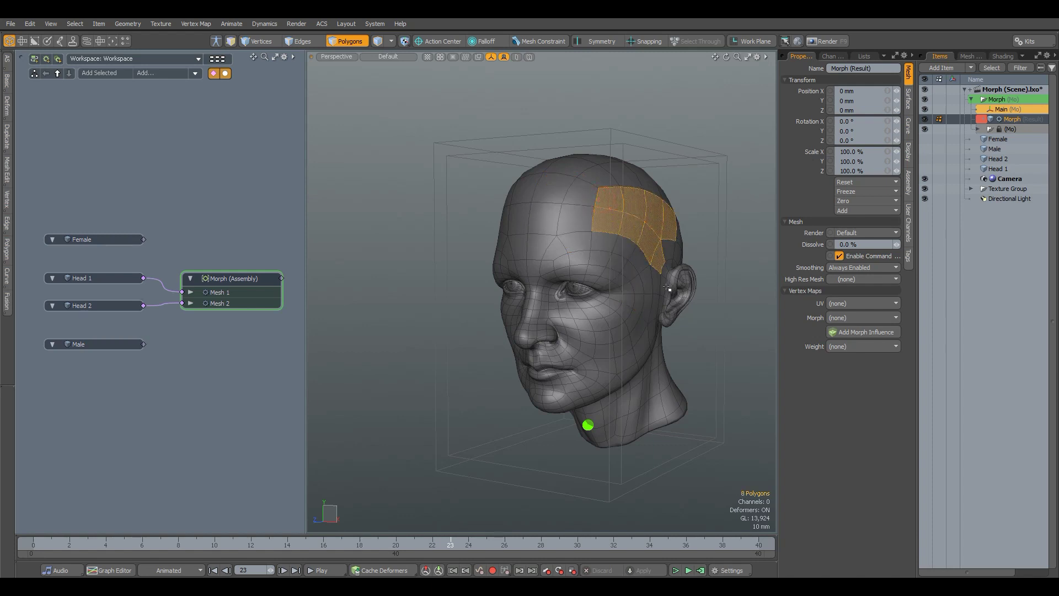
left_click(54, 541)
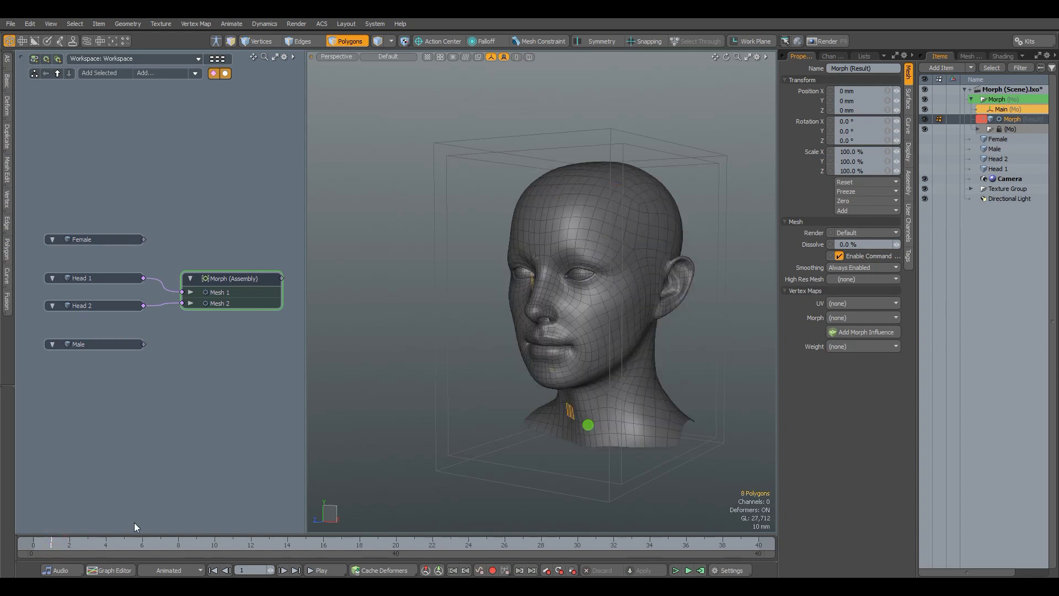
left_click_drag(571, 188, 635, 266)
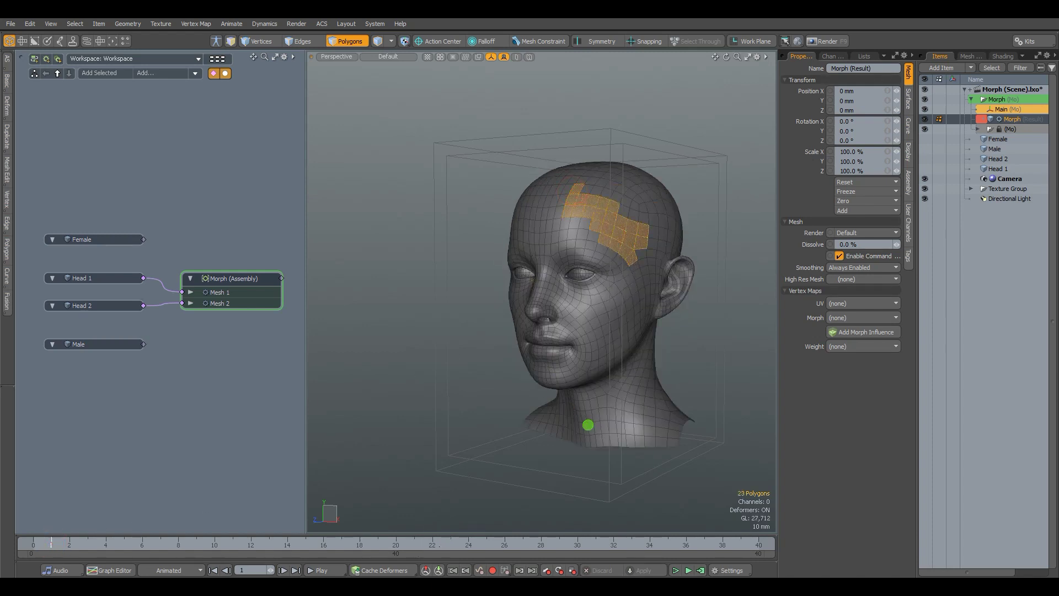
Move to frame 22, select the Main locator in item mode, and turn on Subdivide 2.
left_click(440, 543)
key("5")
left_click(590, 424)
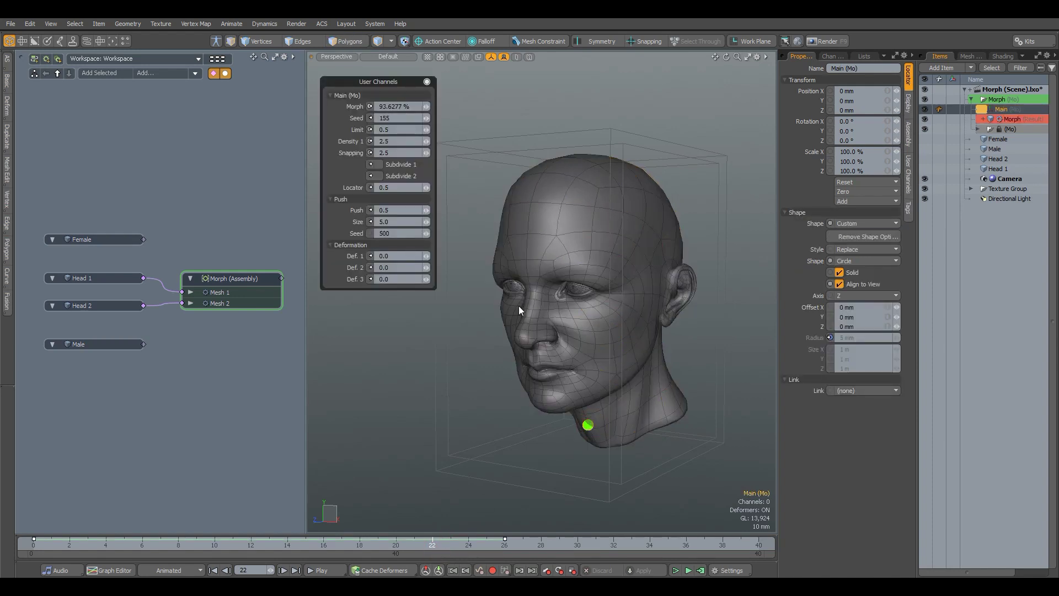
left_click(397, 175)
Select a patch of forehead polygons on the Morph (Result) mesh to inspect the subdivided density, and drop the selection.
left_click(563, 213)
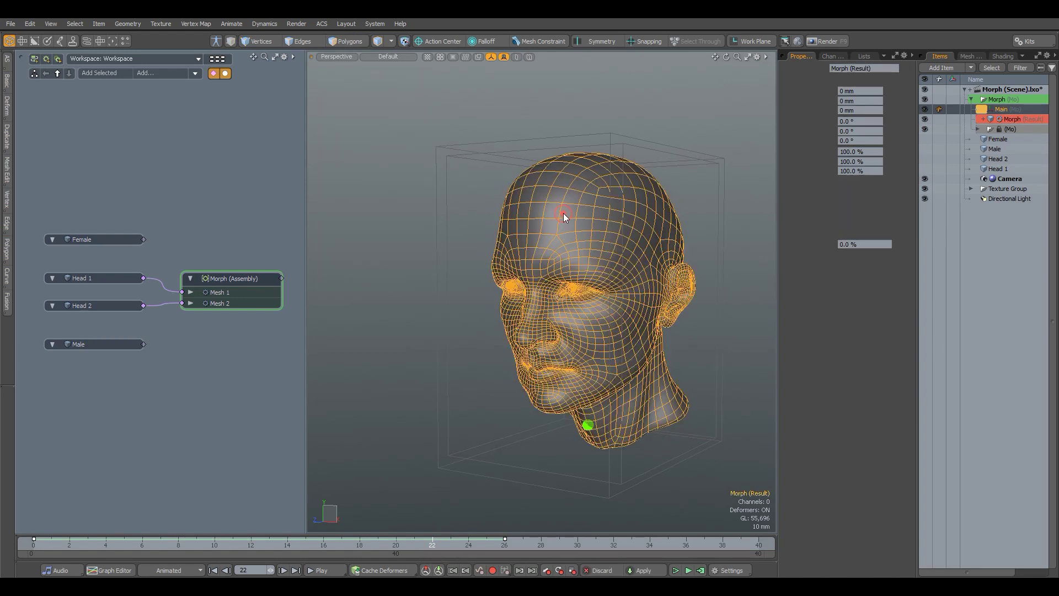
key("3")
left_click_drag(561, 206, 656, 239)
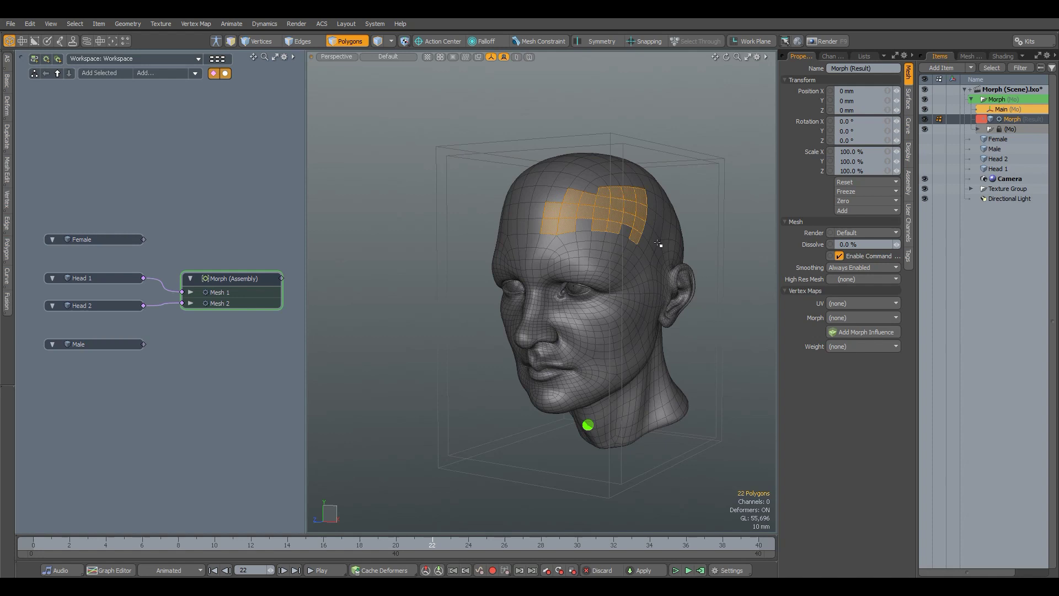
left_click(694, 241)
Select the Main locator in item mode and play the morph animation with Subdivide 2 on.
key("5")
left_click(588, 424)
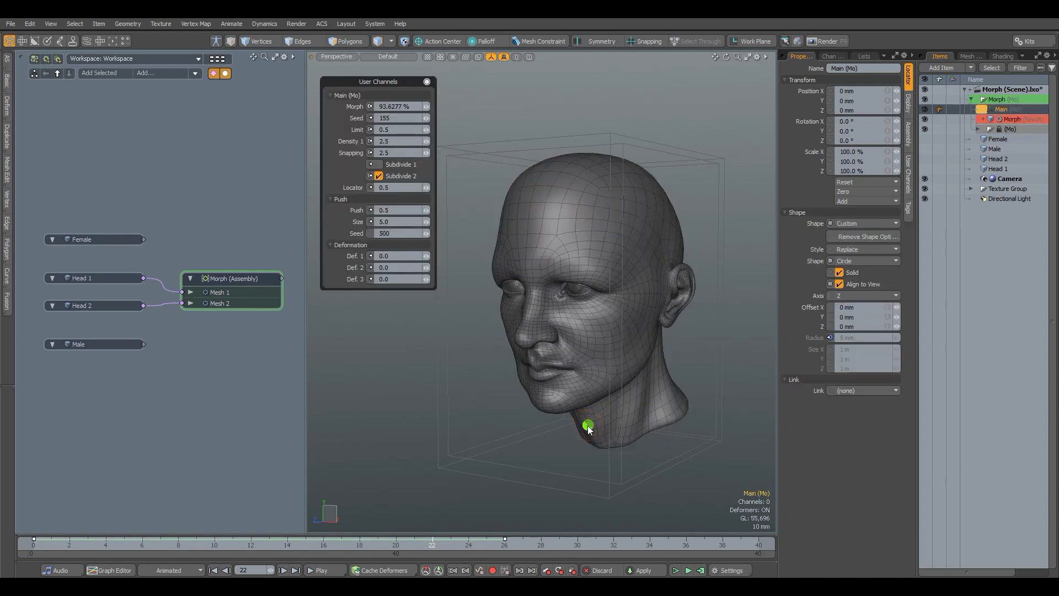
left_click(688, 571)
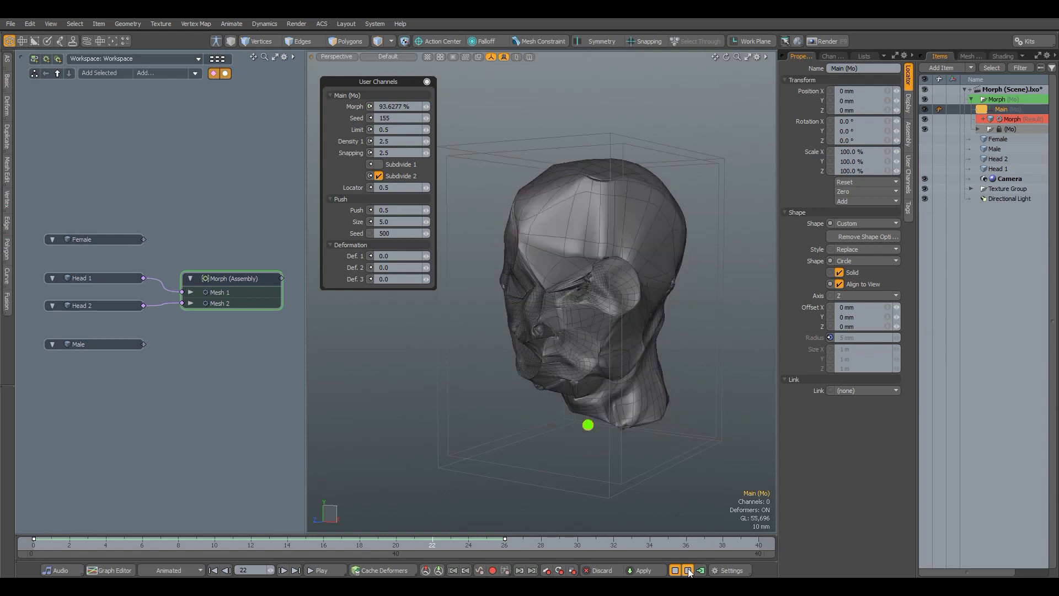
left_click(688, 569)
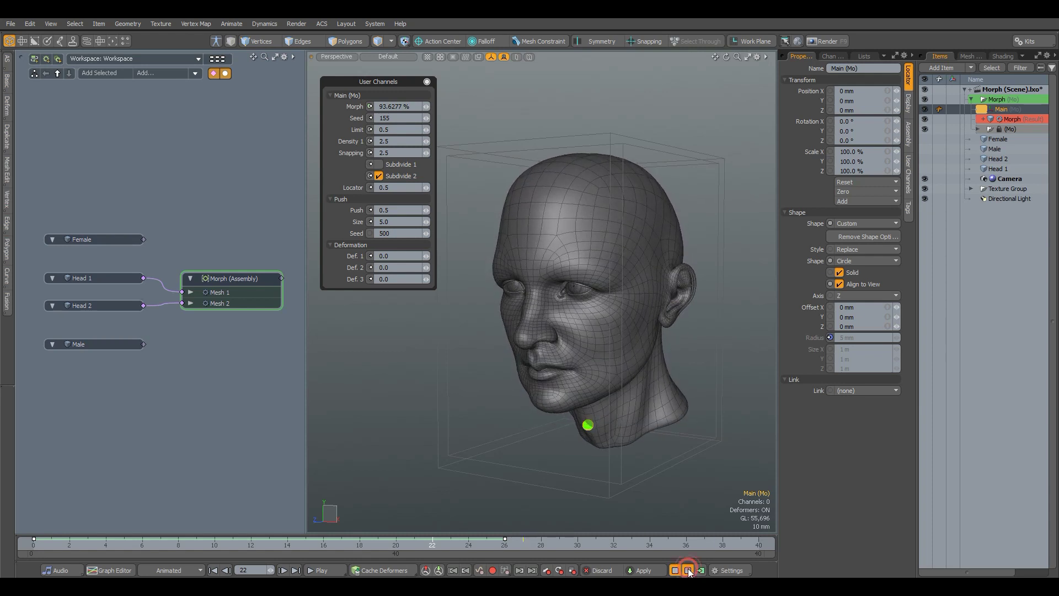
Move the timeline to frame 9 and set the morph's Push value to 0.
left_click(132, 543)
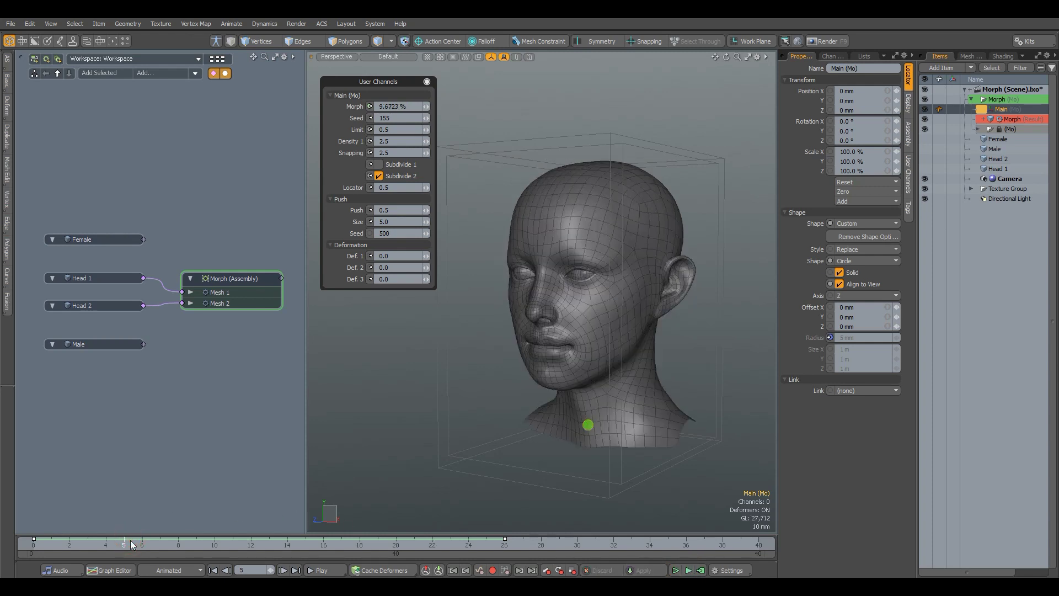
left_click_drag(157, 541, 196, 542)
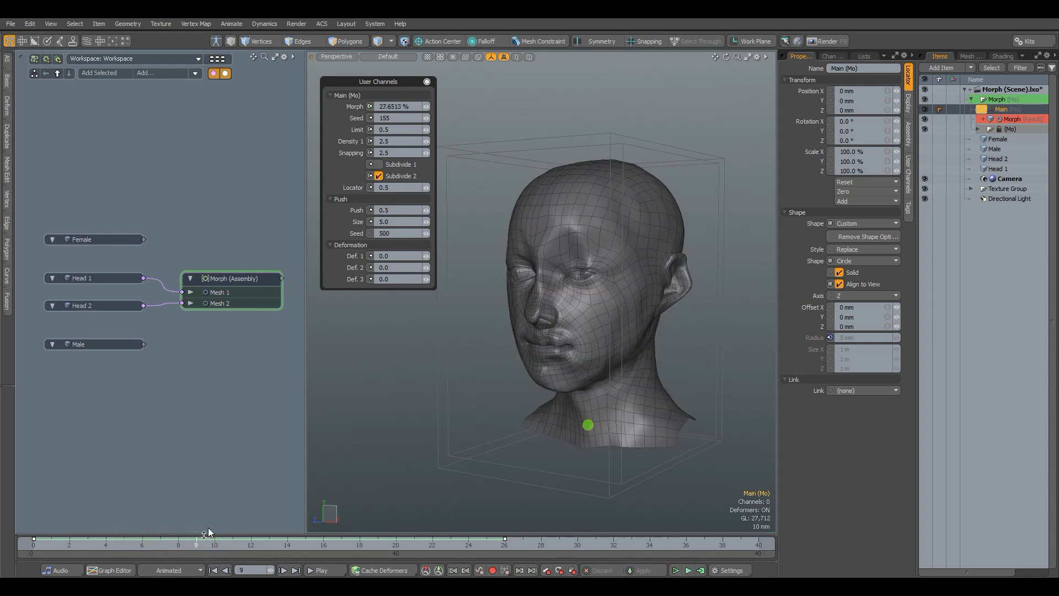
left_click(397, 210)
type("0")
key("Return")
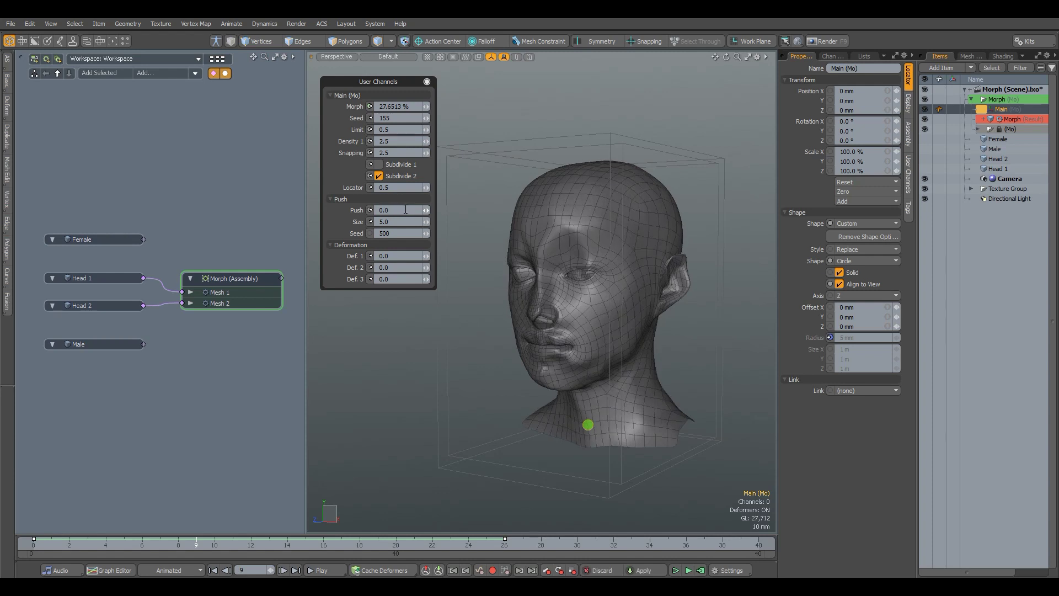
Set the Push value to 1 and play the morph animation.
left_click(397, 211)
type("1")
key("Return")
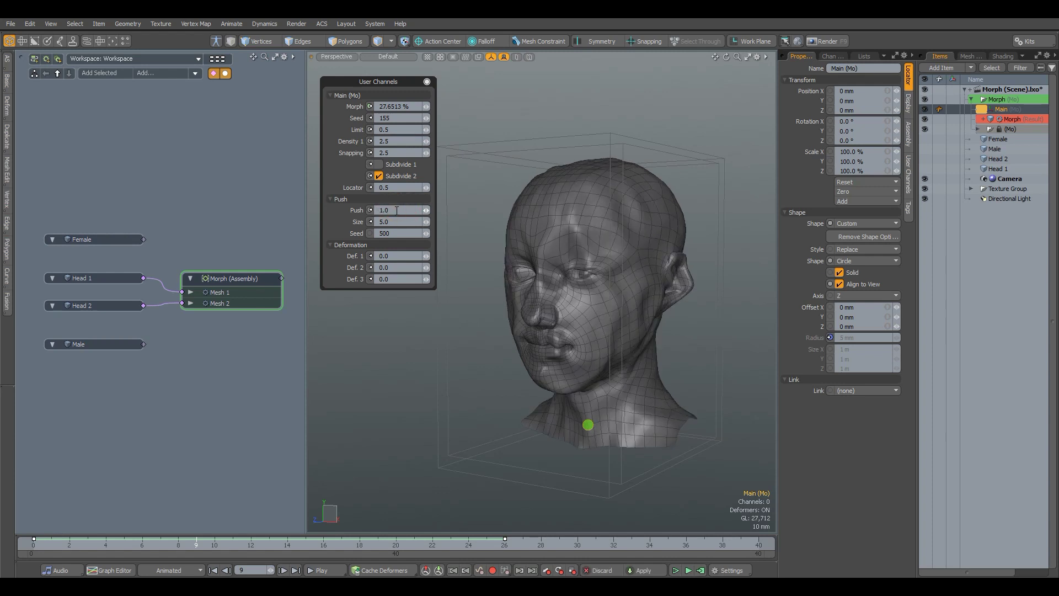
left_click(688, 568)
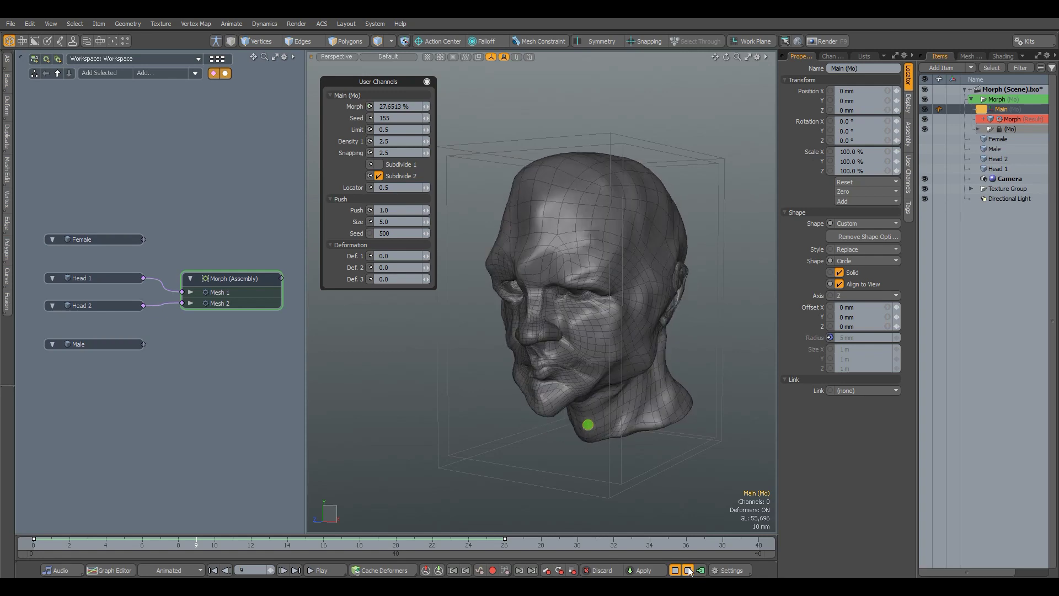
left_click(687, 567)
Return Push to 0.5 and set the push Size to 2.
type("0.5")
key("Return")
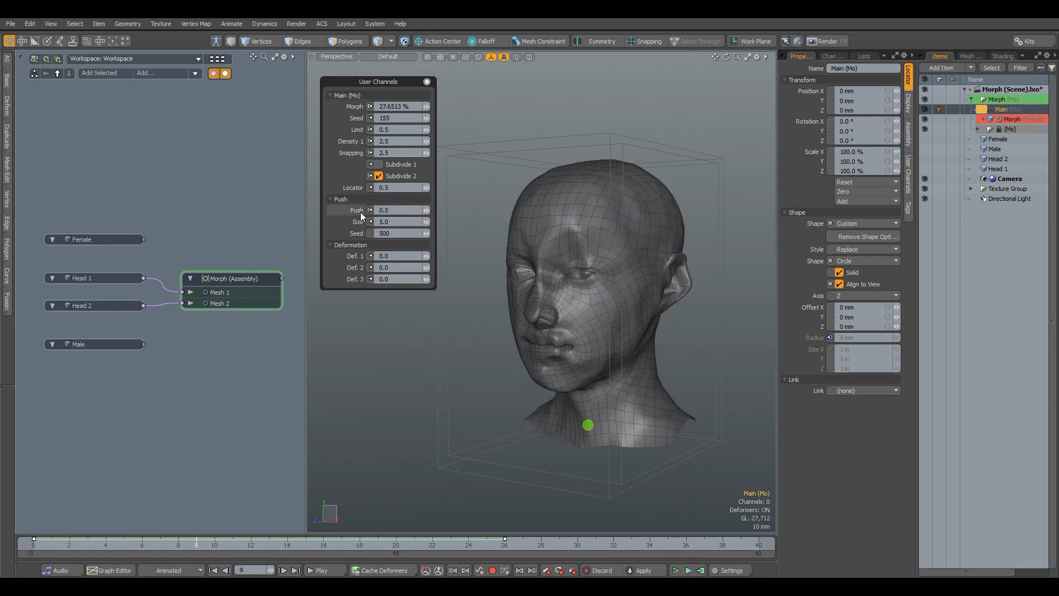
left_click(400, 222)
type("2")
key("Return")
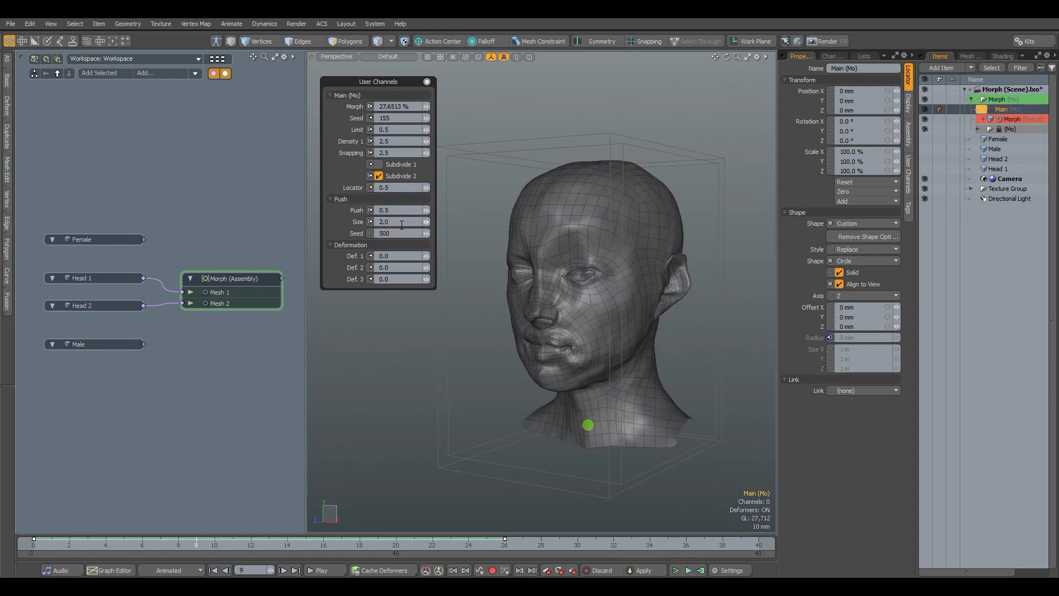
Set Push to 1 and the push Size to 1.
left_click(397, 210)
type("1")
key("Return")
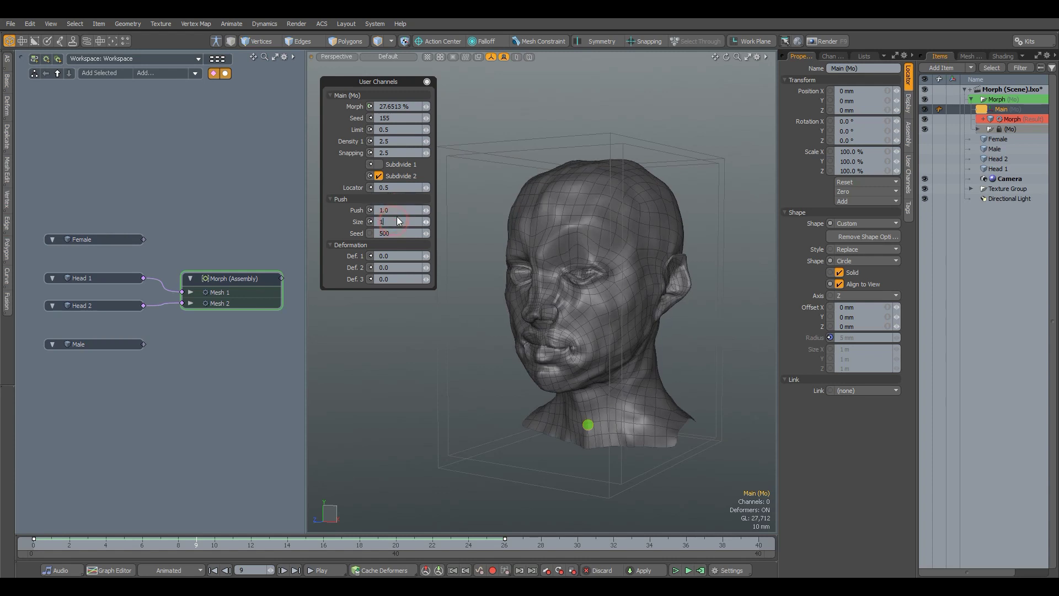
left_click(398, 221)
type("1")
key("Return")
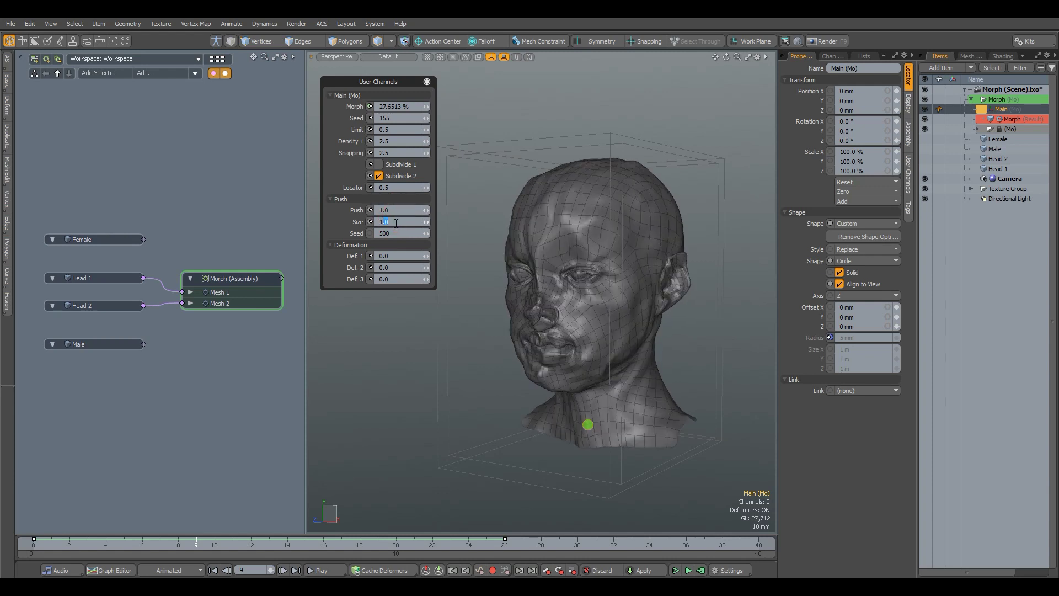
Try a push Size of 10.
type("2")
key("BackSpace")
type("10")
key("Return")
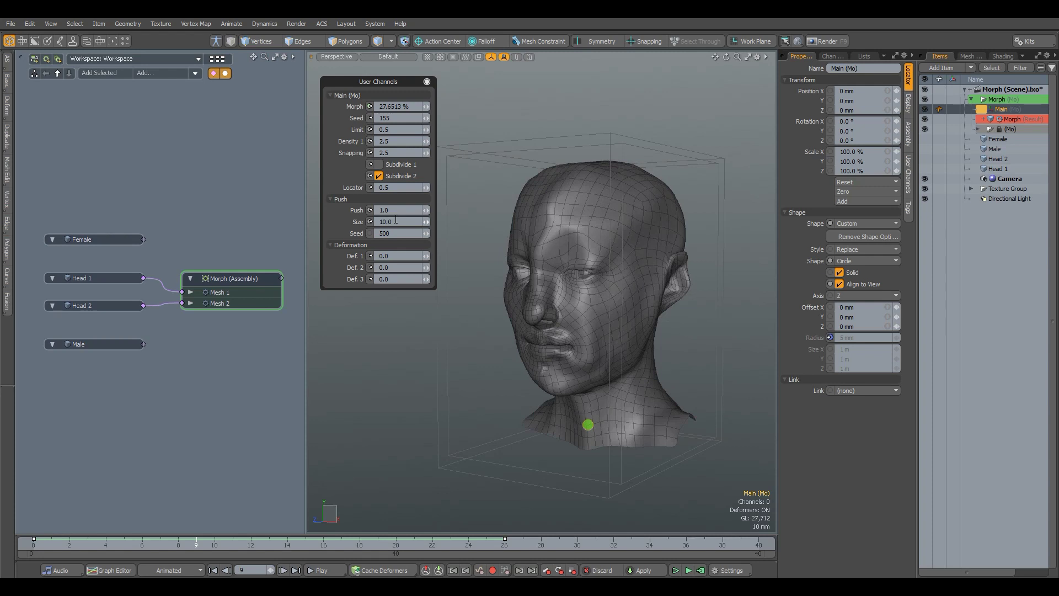
Restore the push Size to 5 and Push to 0.5.
double_click(396, 221)
type("5")
key("Return")
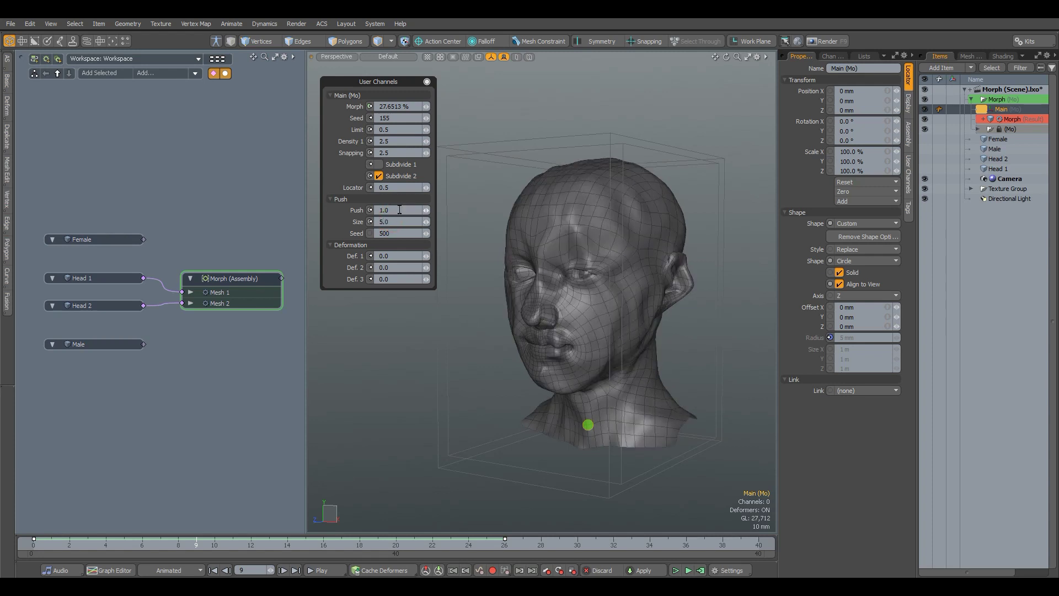
double_click(396, 210)
type("0.5")
key("Return")
Try Def. 1 deformation values of 5 and 2, and set it to 1.
double_click(384, 256)
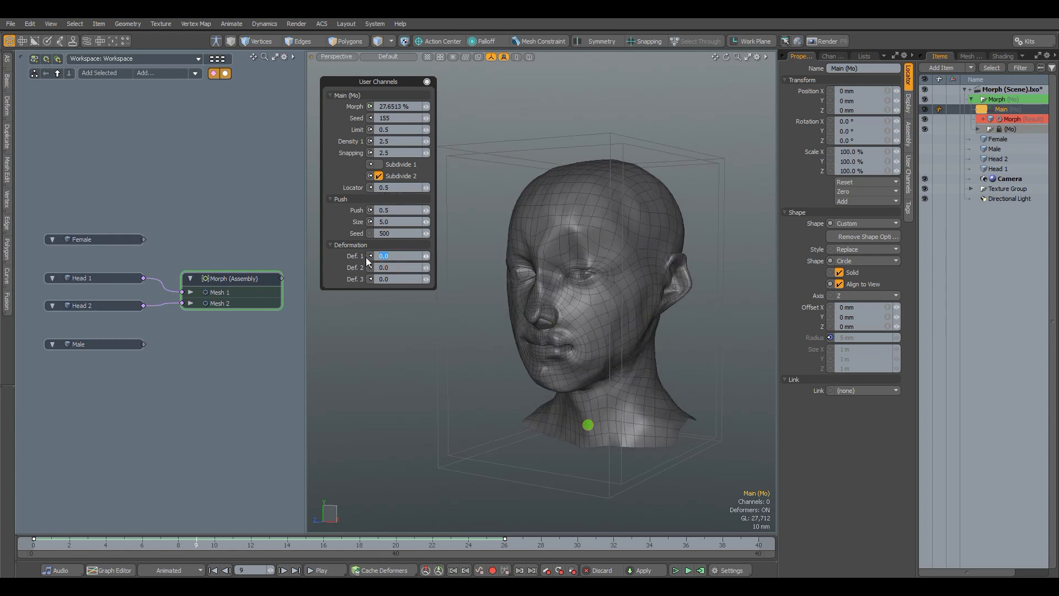
double_click(392, 256)
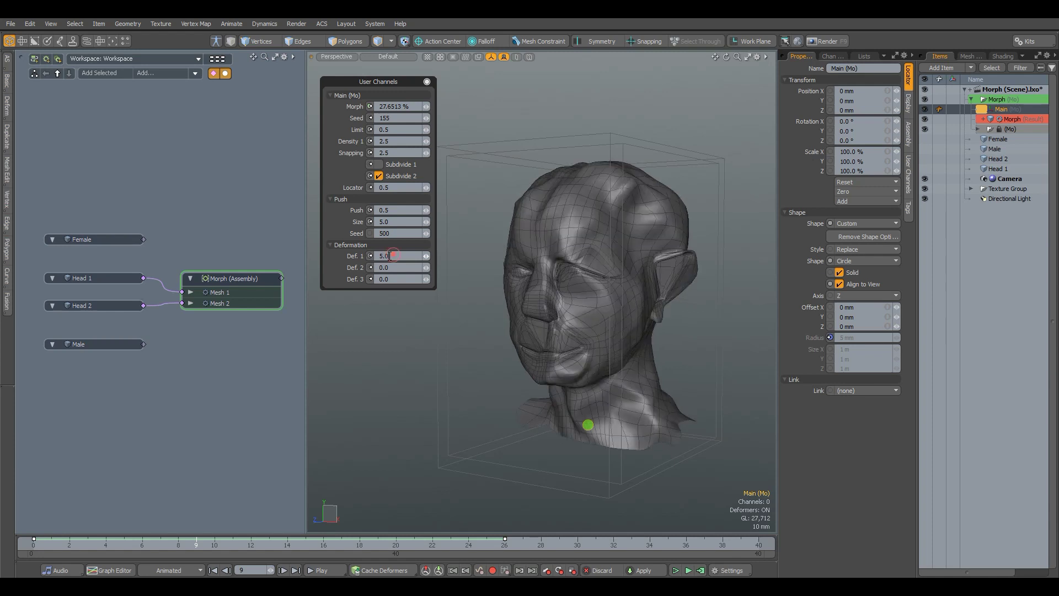
type("2")
key("Return")
double_click(391, 256)
type("1")
key("Return")
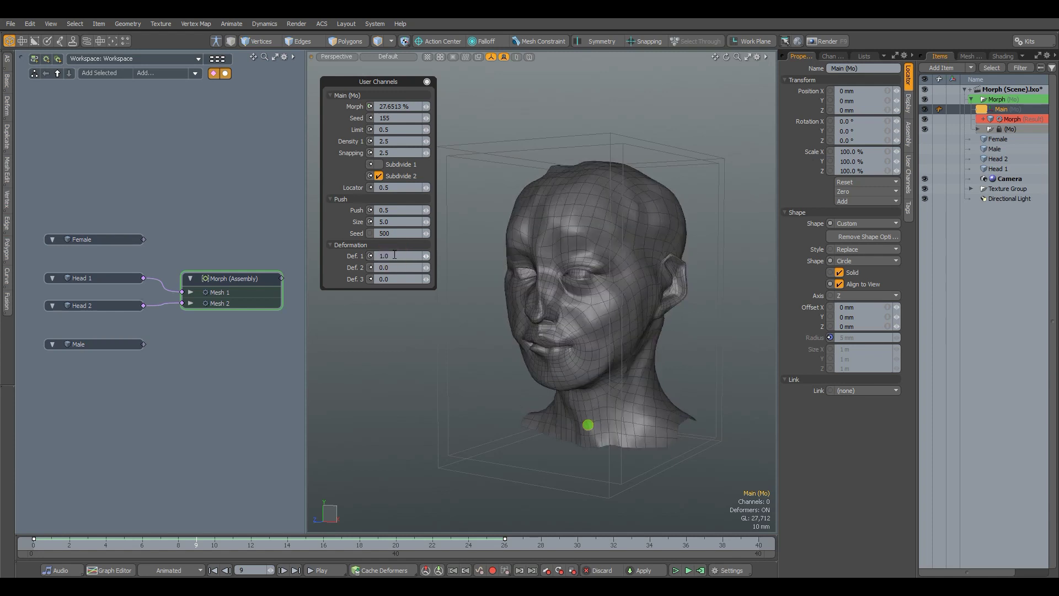
Compare Def. 1 at 0 and back at 1, and play the morph animation.
double_click(394, 255)
type("0")
key("Return")
double_click(391, 255)
type("1")
key("Return")
left_click(685, 570)
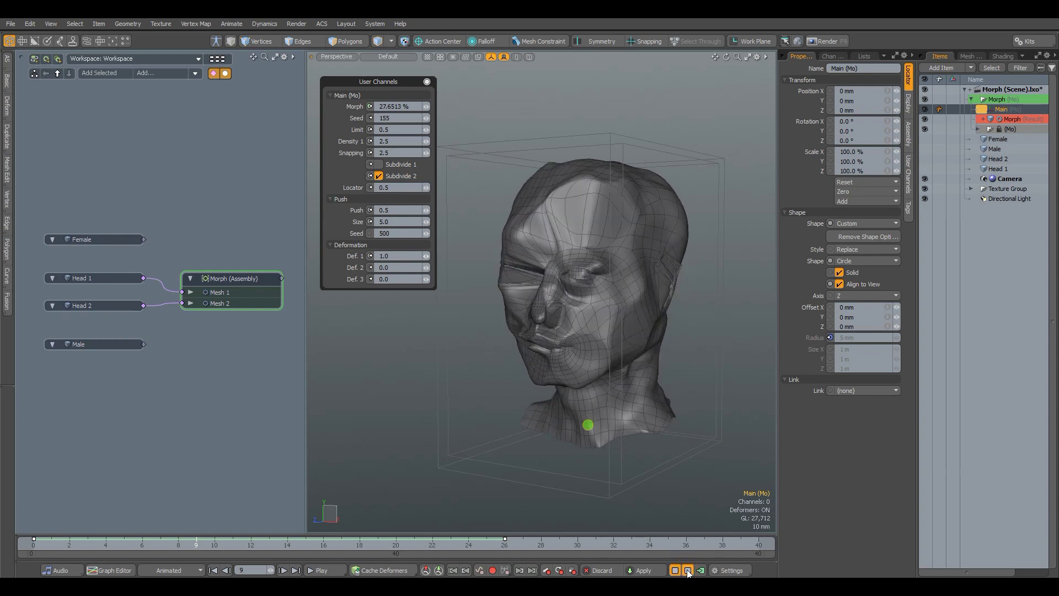
left_click(688, 570)
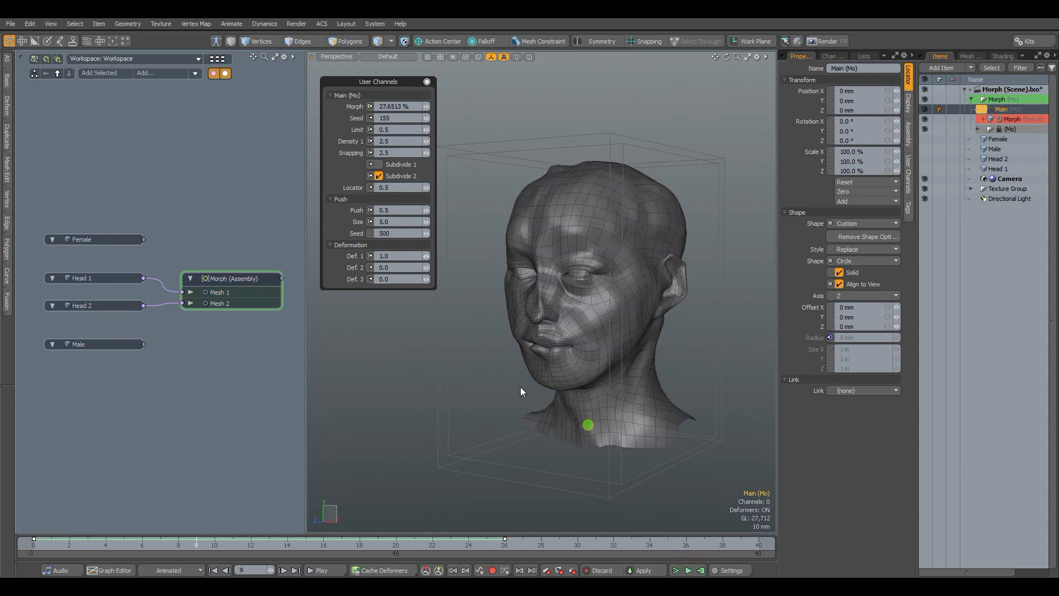
Set the Def. 2 deformation to 5 and play the morph animation.
left_click(395, 267)
type("5")
key("Return")
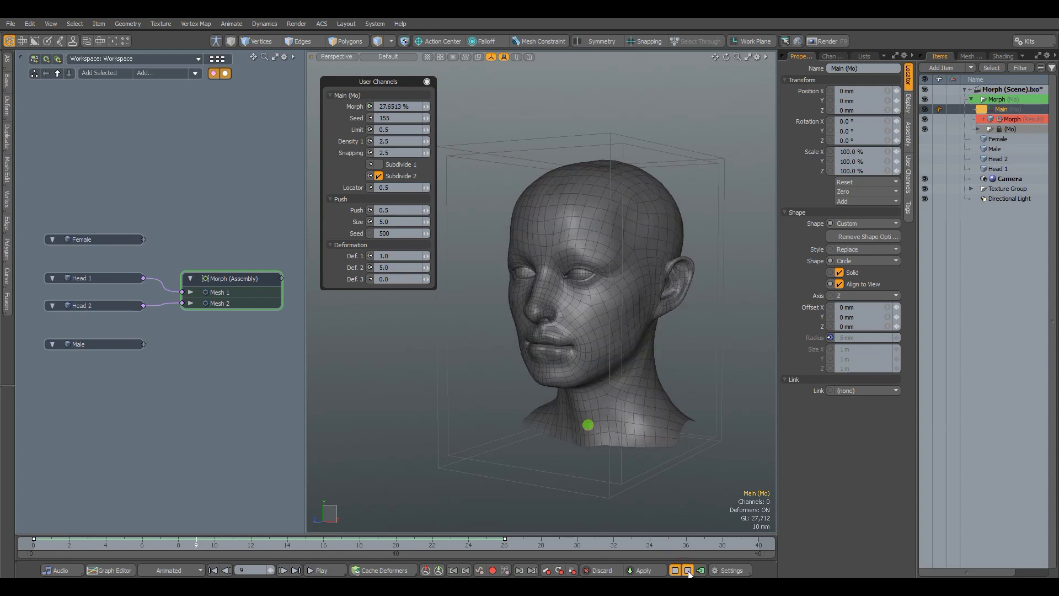
left_click(689, 570)
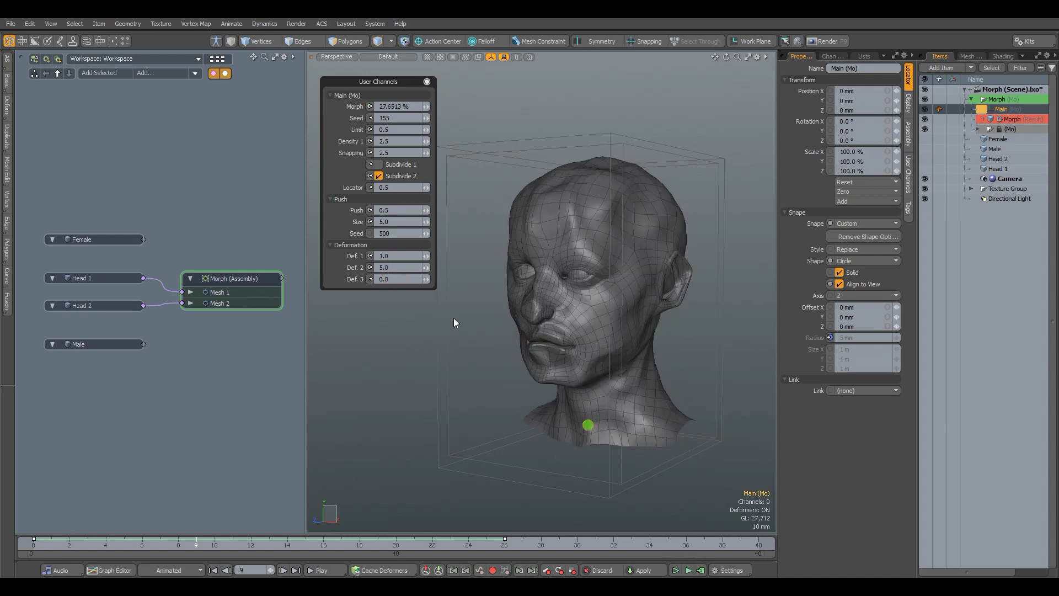
Try a Def. 3 deformation value of 2.5 and raise it to 5.
left_click(397, 279)
type("2.5")
key("Return")
left_click(398, 279)
type("5")
key("Return")
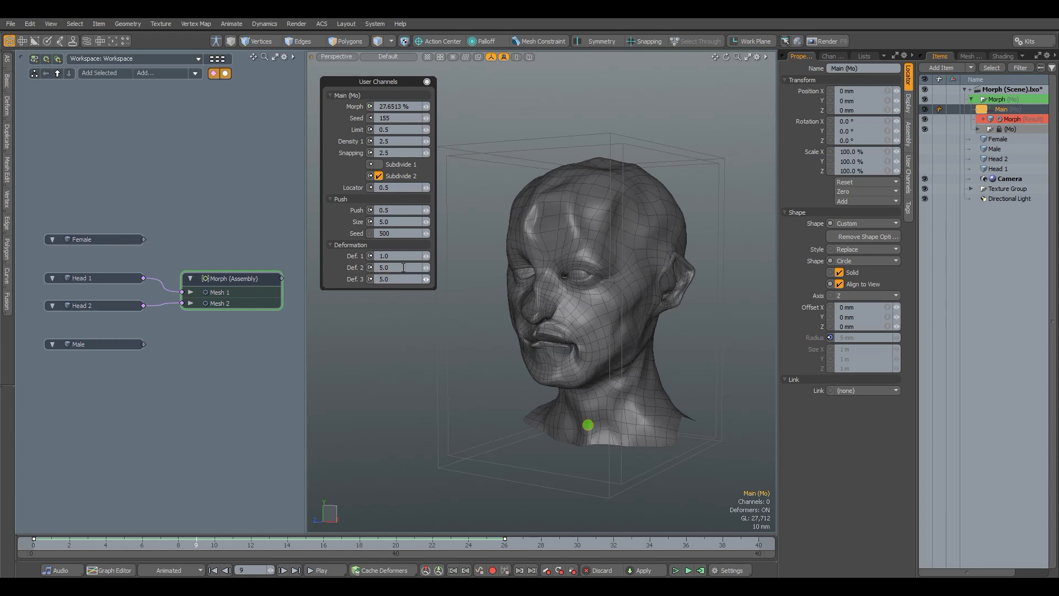
Step the morph's main Seed up to 158 and play the morph animation.
left_click(428, 118)
left_click(428, 118)
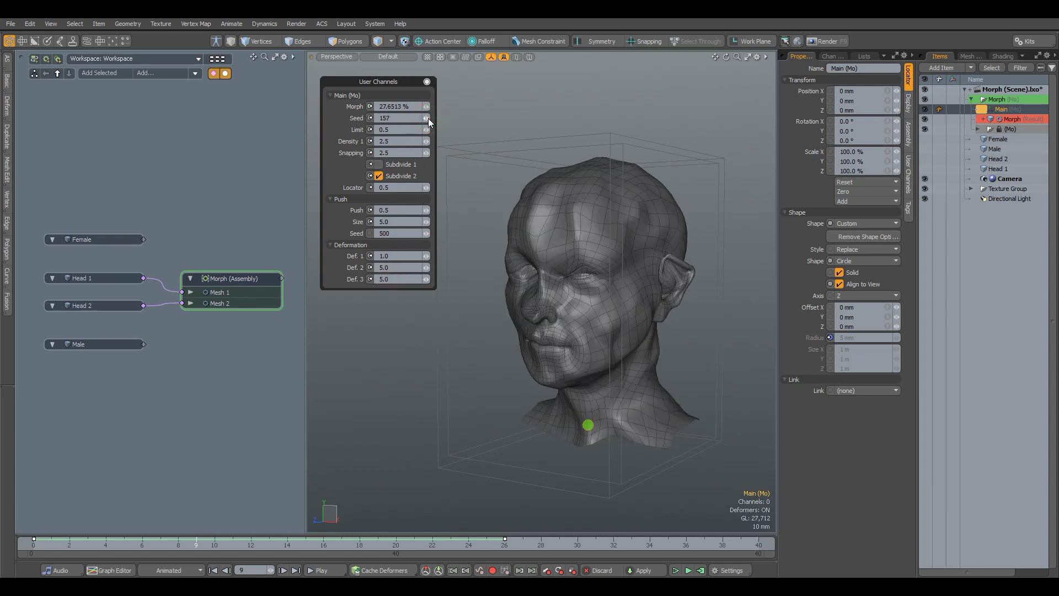
left_click(428, 118)
left_click(689, 570)
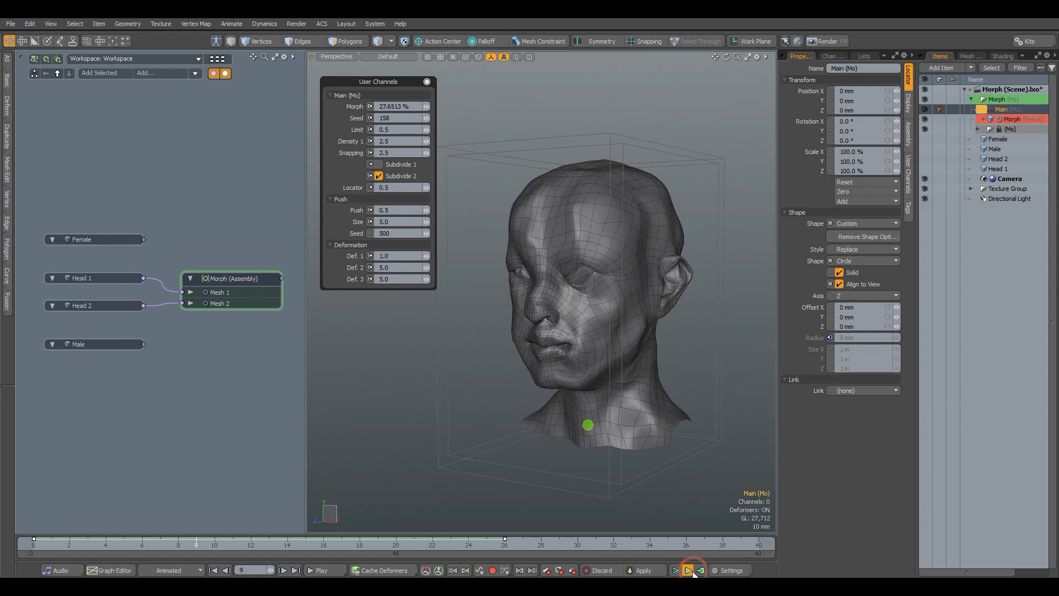
left_click(688, 570)
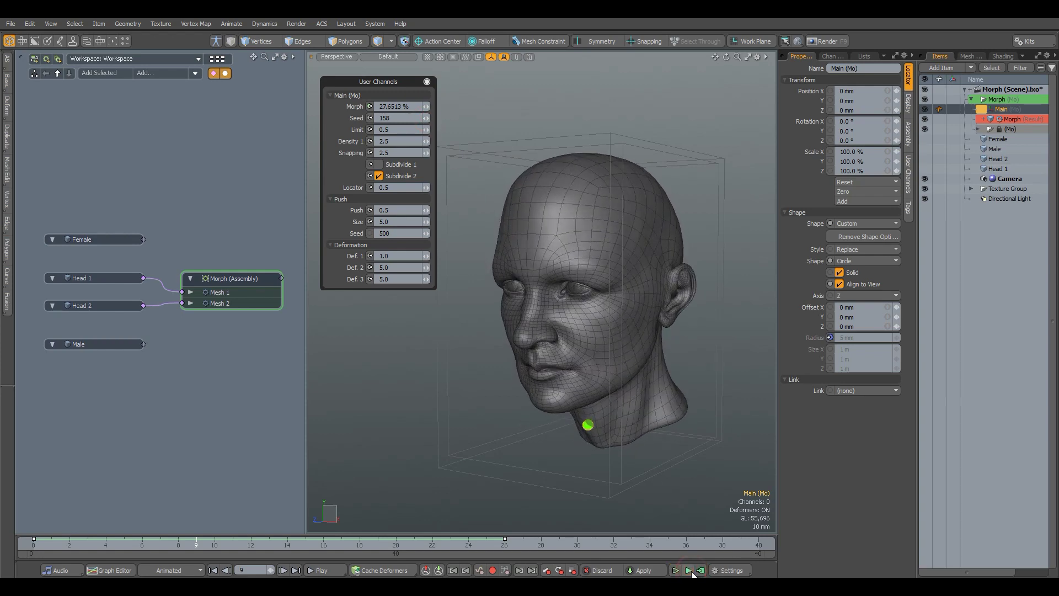
Step the morph's main Seed back to 155.
left_click(424, 118)
left_click(424, 119)
left_click(424, 119)
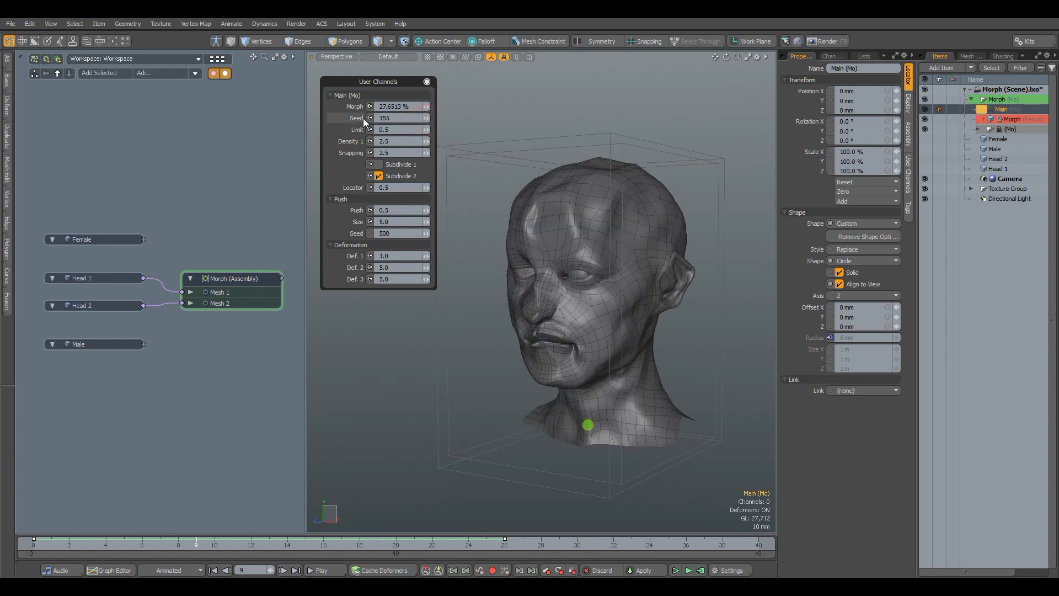
Reset the Main locator's channels from Seed through Def. 3 to their defaults, and return to frame 0 with nothing selected.
left_click(362, 118)
left_click(356, 275, "shift")
right_click(356, 278)
left_click(355, 246)
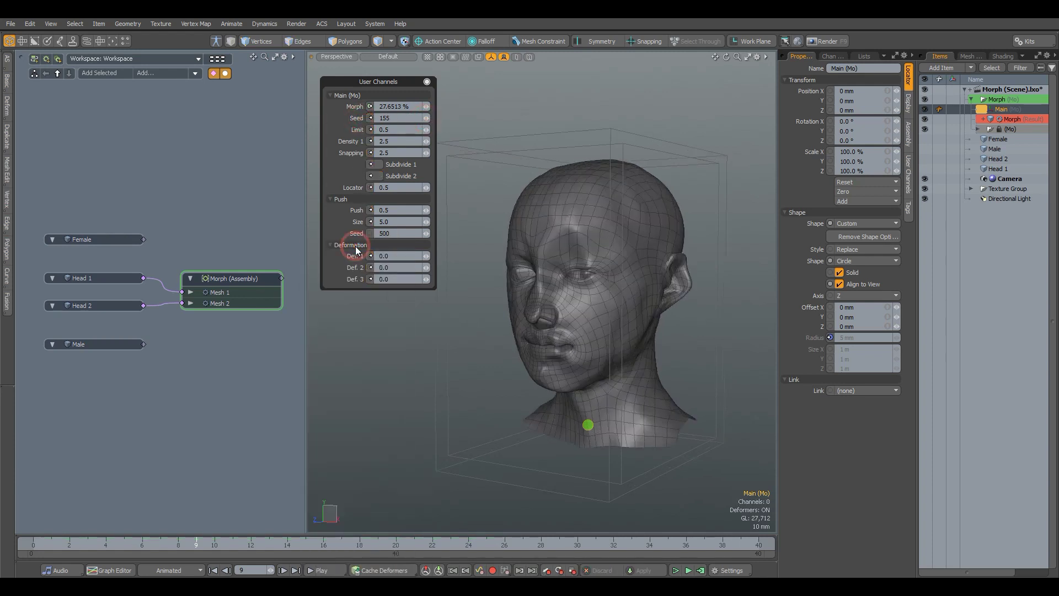
left_click(254, 243)
left_click(33, 543)
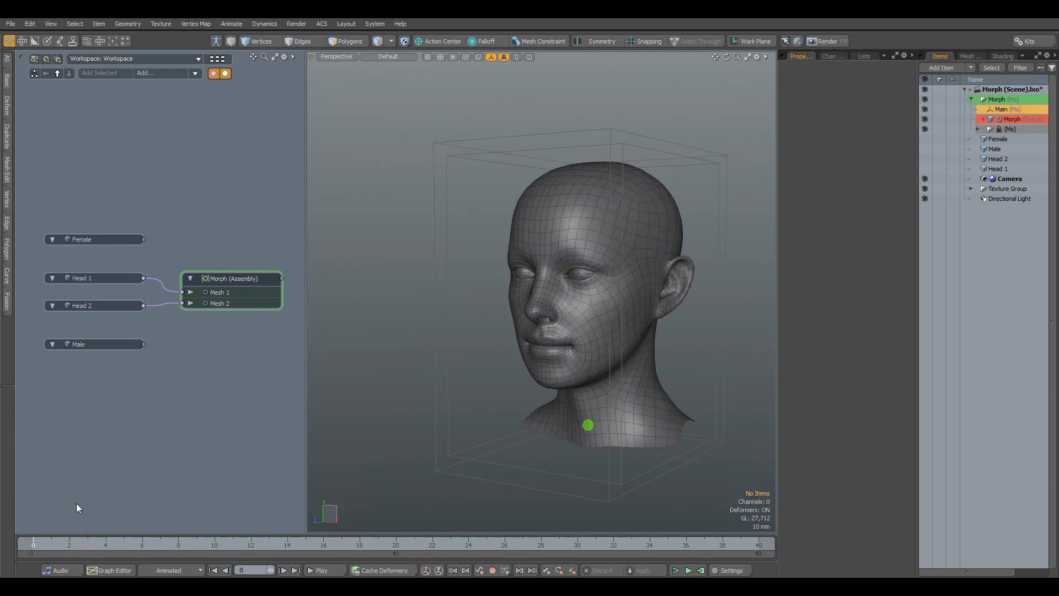
Disconnect both head meshes from the Morph assembly and display the full Female body mesh in polygon mode.
left_click(180, 302)
left_click(182, 292)
left_click(127, 236)
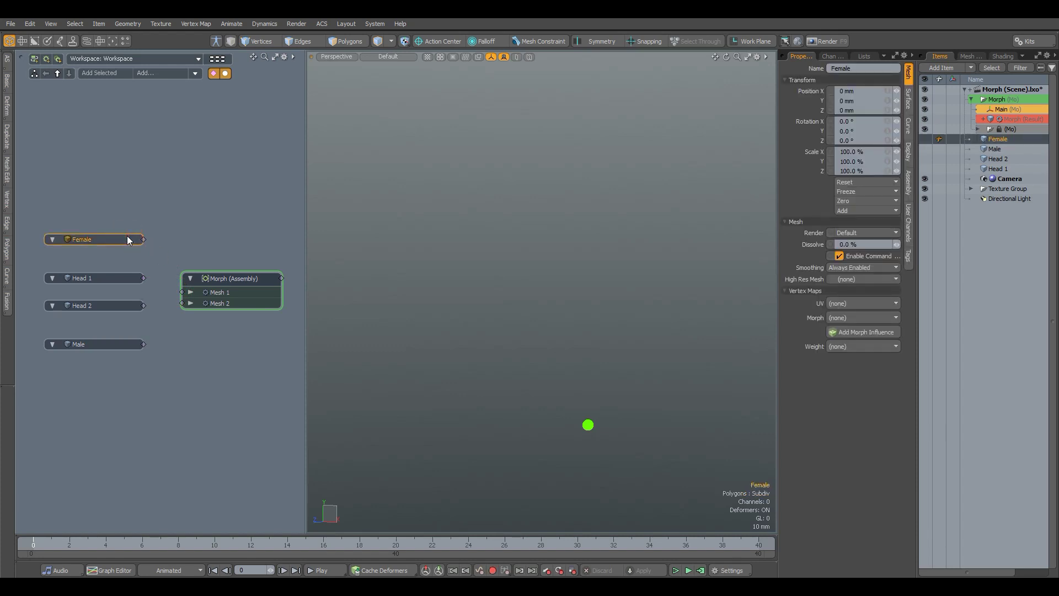
key("3")
scroll(521, 353, "down", 3)
left_click_drag(517, 354, 534, 420, "alt+shift")
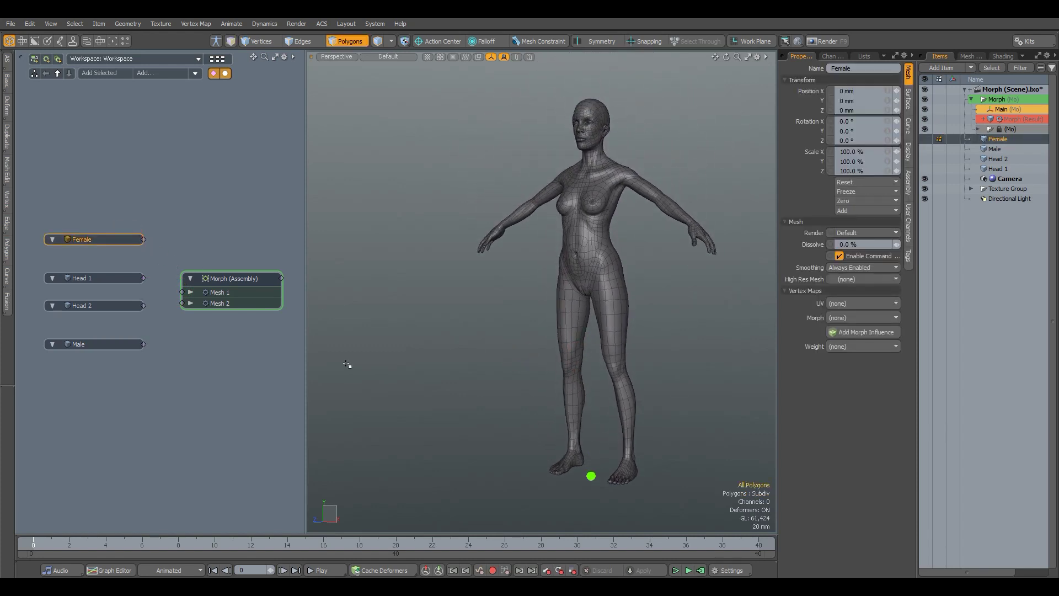
Connect the Female mesh to the assembly's Mesh 1 input and the Male mesh to Mesh 2, and play the body morph animation.
left_click(127, 344)
left_click_drag(143, 239, 182, 303)
left_click_drag(519, 344, 609, 334, "alt")
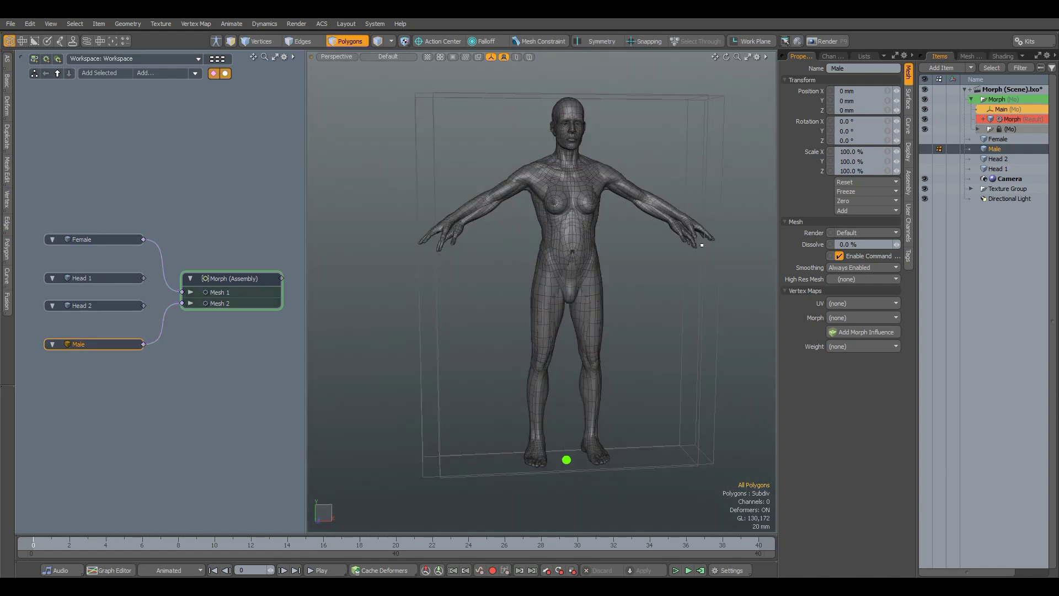
left_click_drag(690, 257, 609, 256, "alt")
left_click(107, 238)
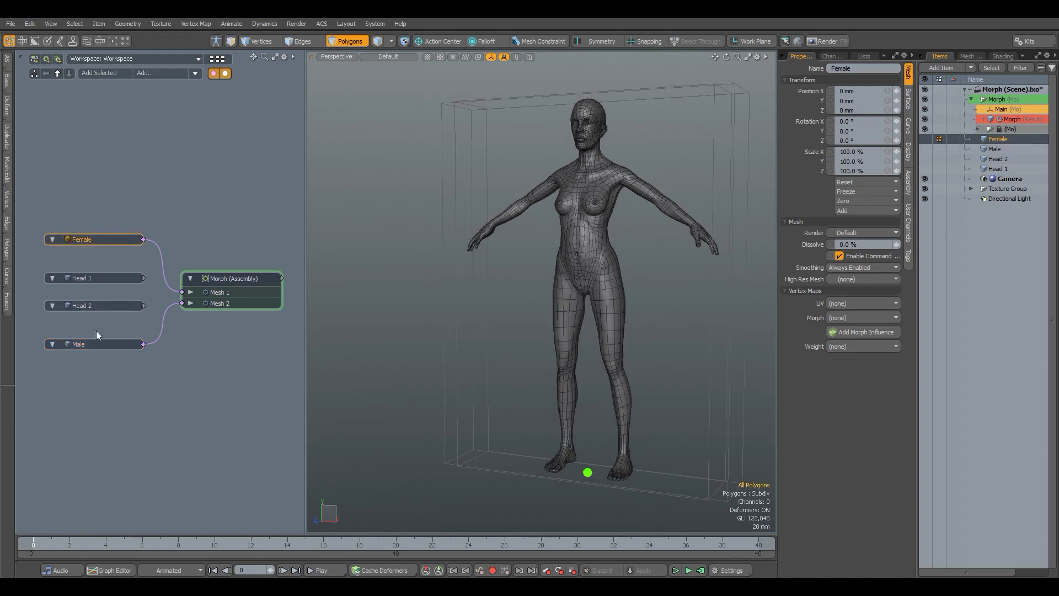
left_click(94, 345)
left_click(201, 352)
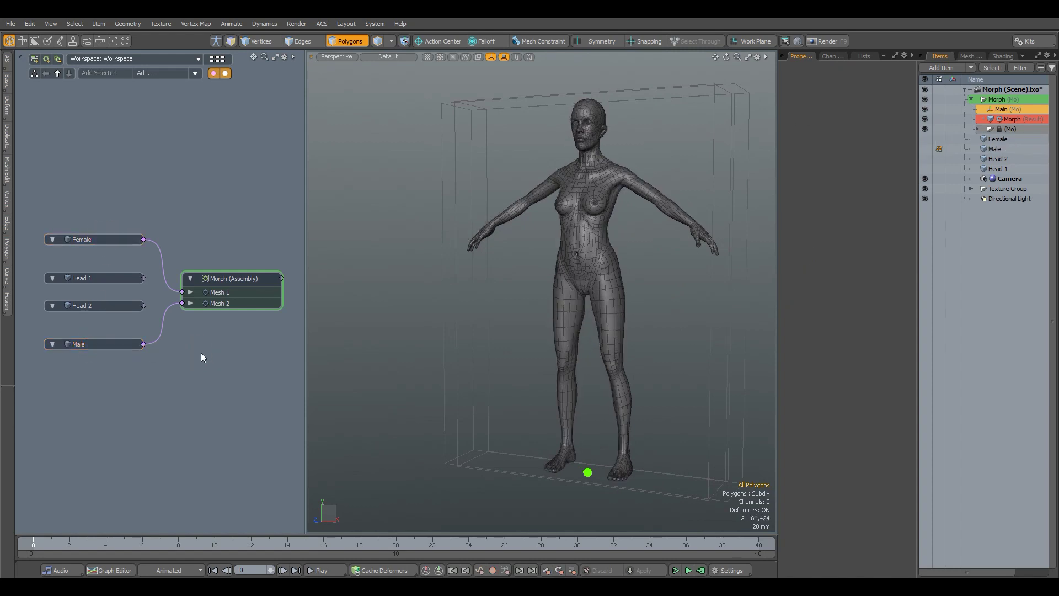
left_click(688, 571)
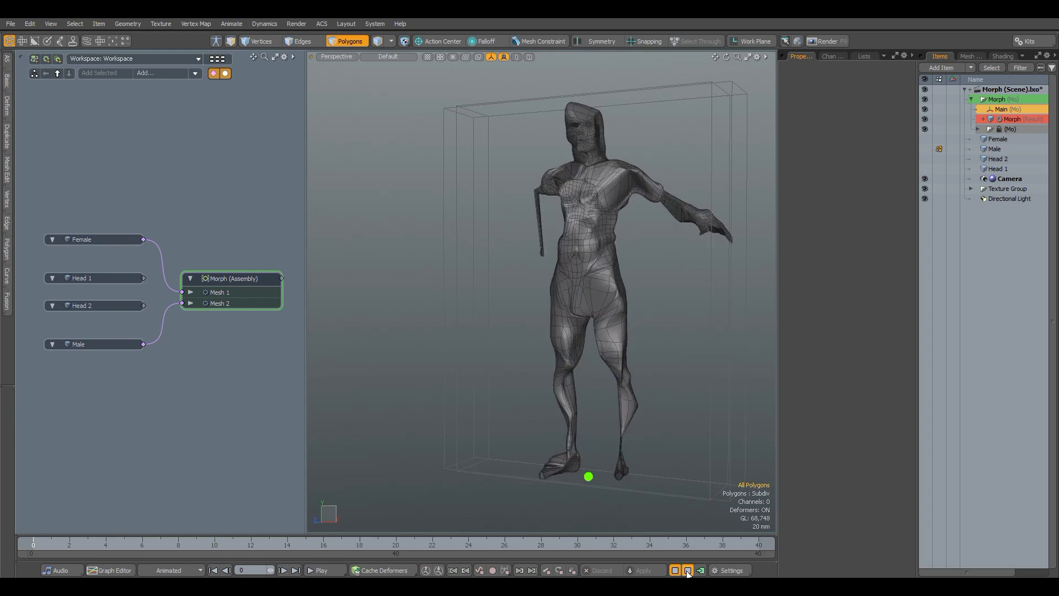
left_click(688, 571)
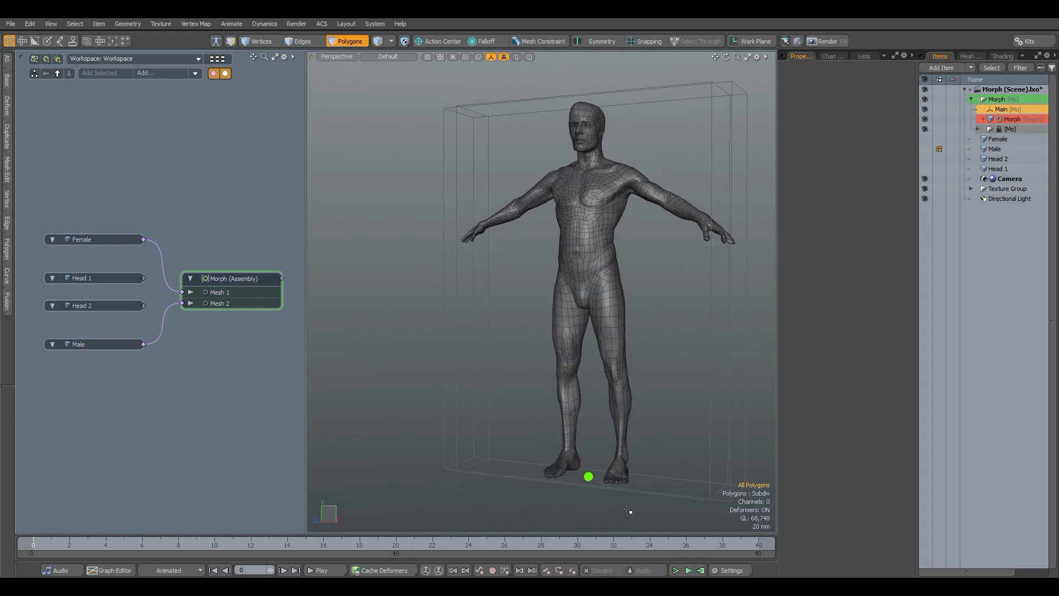
Set the Main locator's Limit to 0.75 at frame 10 and play the body morph animation.
left_click(588, 477)
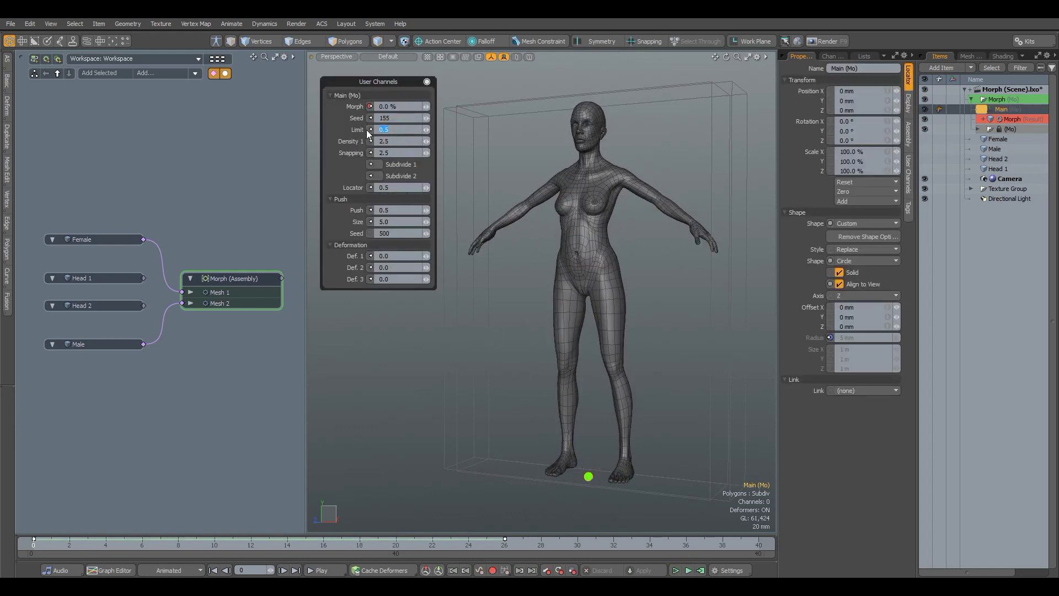
left_click(217, 544)
type("0")
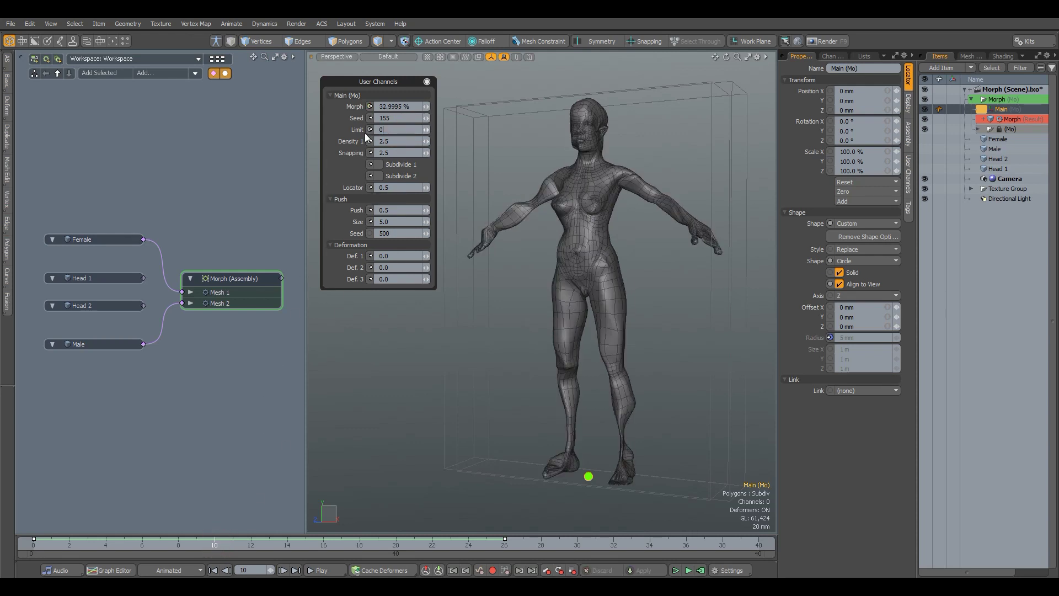
type(".75")
key("Return")
left_click(687, 571)
left_click(685, 569)
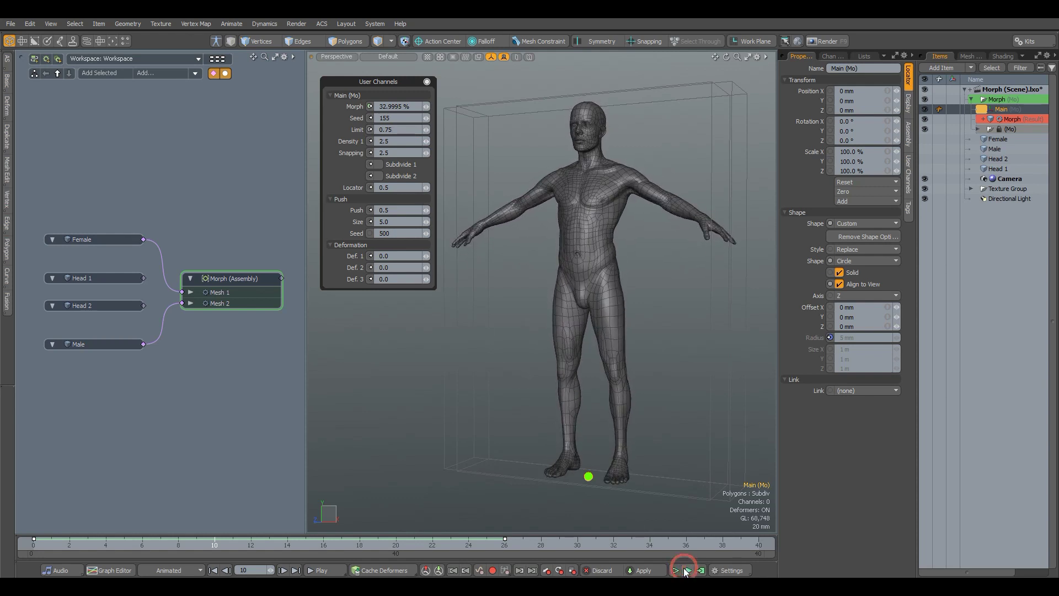
At frame 13, try Limit values of 0.5, 0.2 and 0.8 on the body morph, and set the Limit back to 0.75.
left_click(251, 544)
left_click(270, 546)
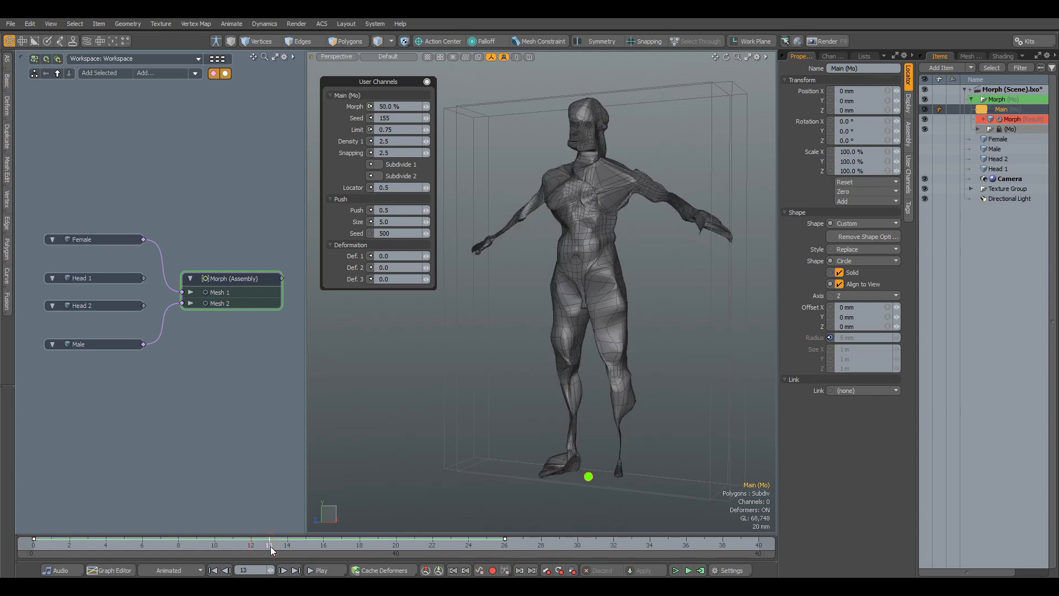
left_click_drag(408, 131, 373, 131)
type("0.5")
key("Return")
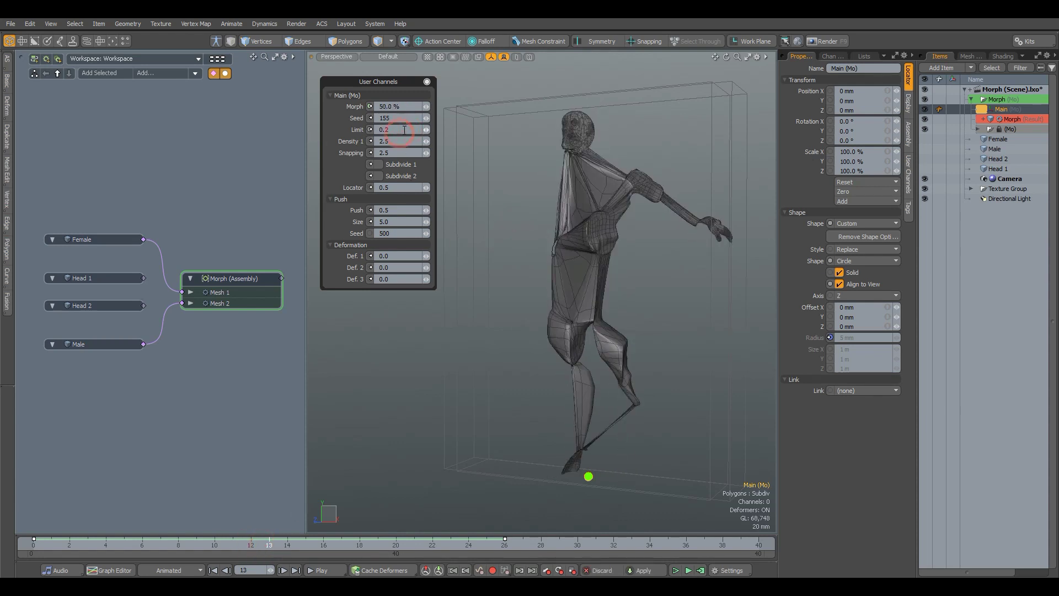
type("8")
key("Return")
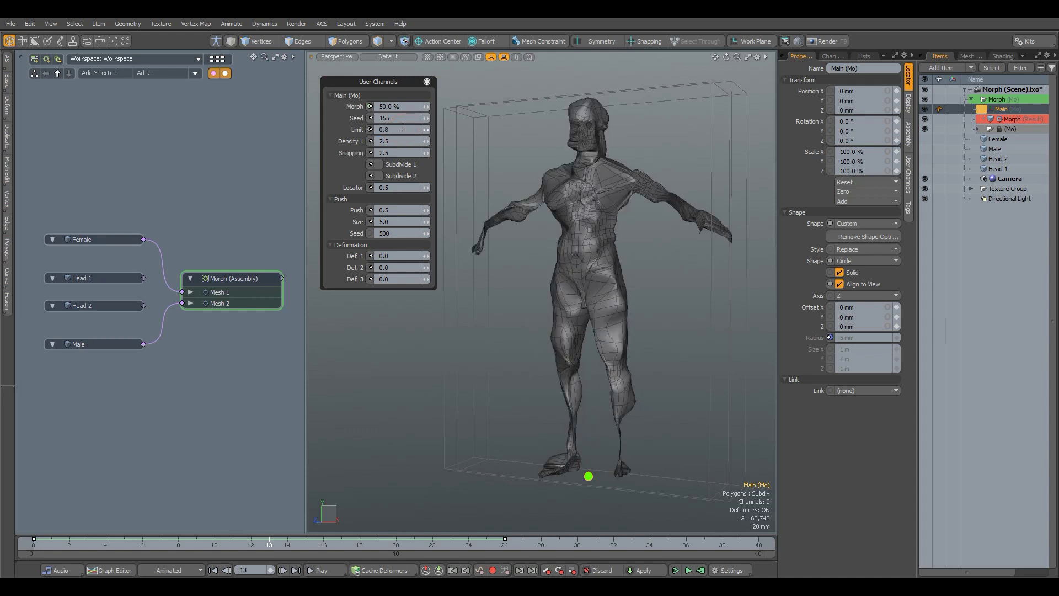
type("0.75")
key("Return")
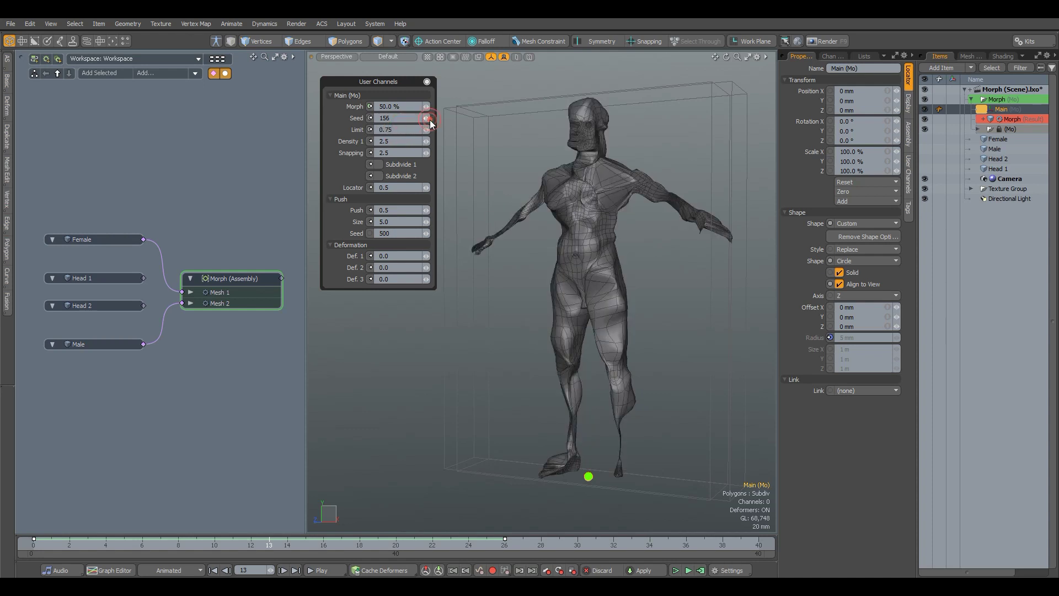
Step the Main locator's Seed up to 157 and play the body morph animation.
left_click(428, 119)
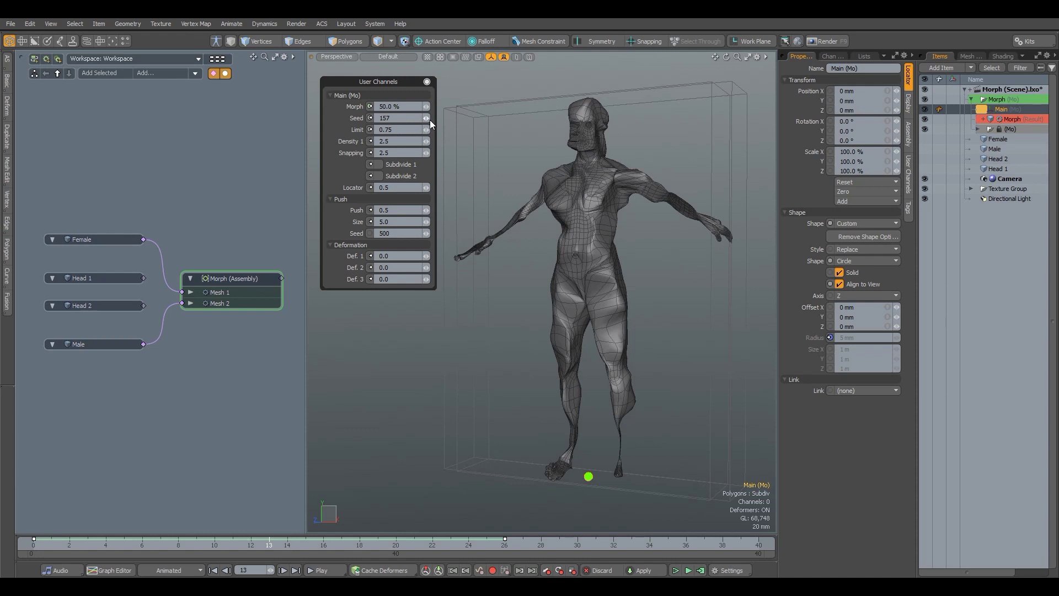
left_click(688, 570)
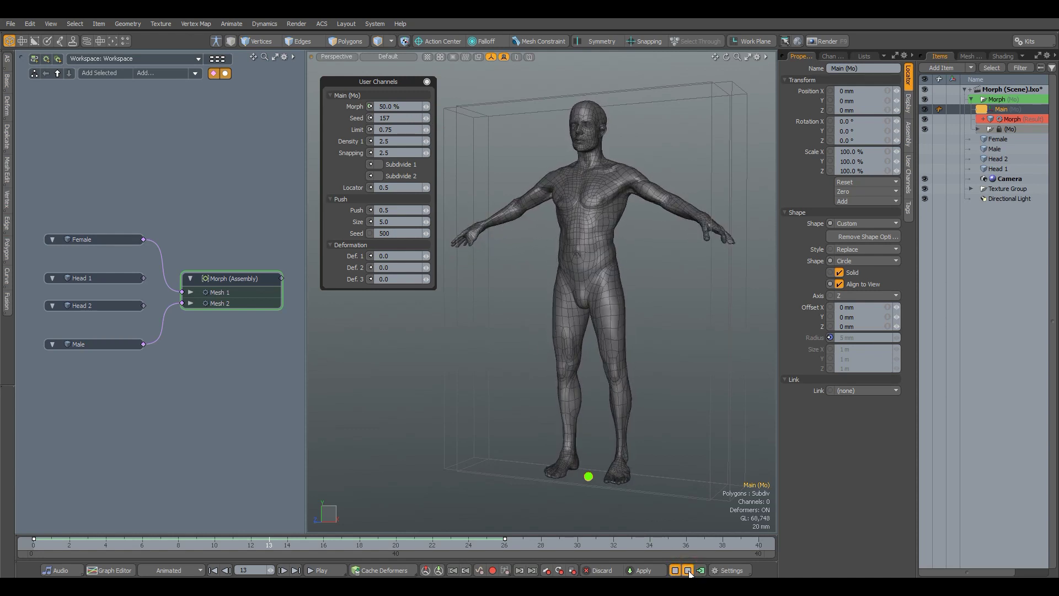
left_click(688, 571)
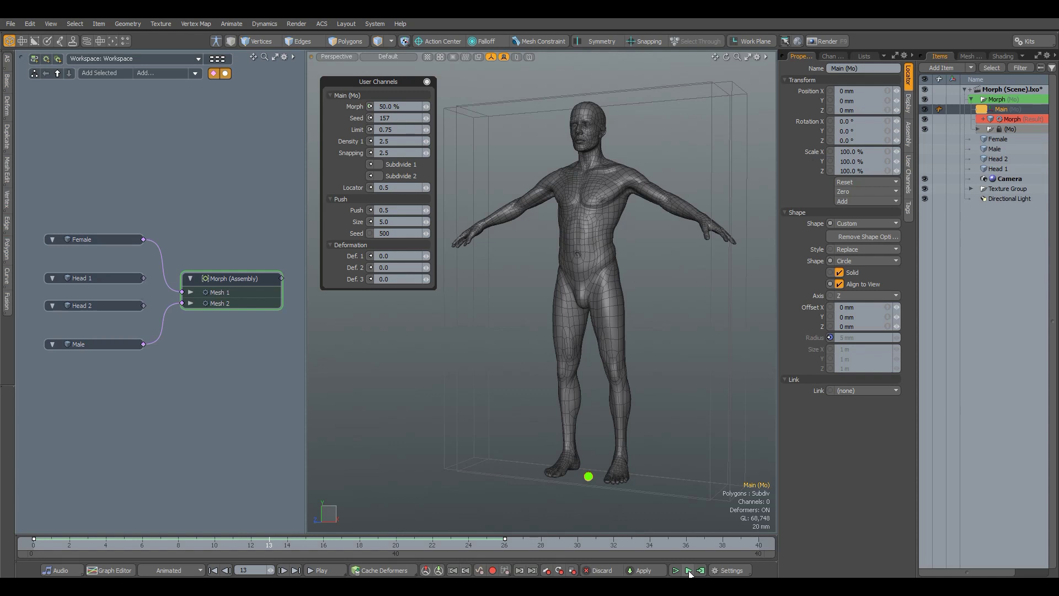
Reset the Main locator's Seed and Limit channels to their defaults.
right_click(350, 129)
left_click(349, 137)
right_click(347, 127)
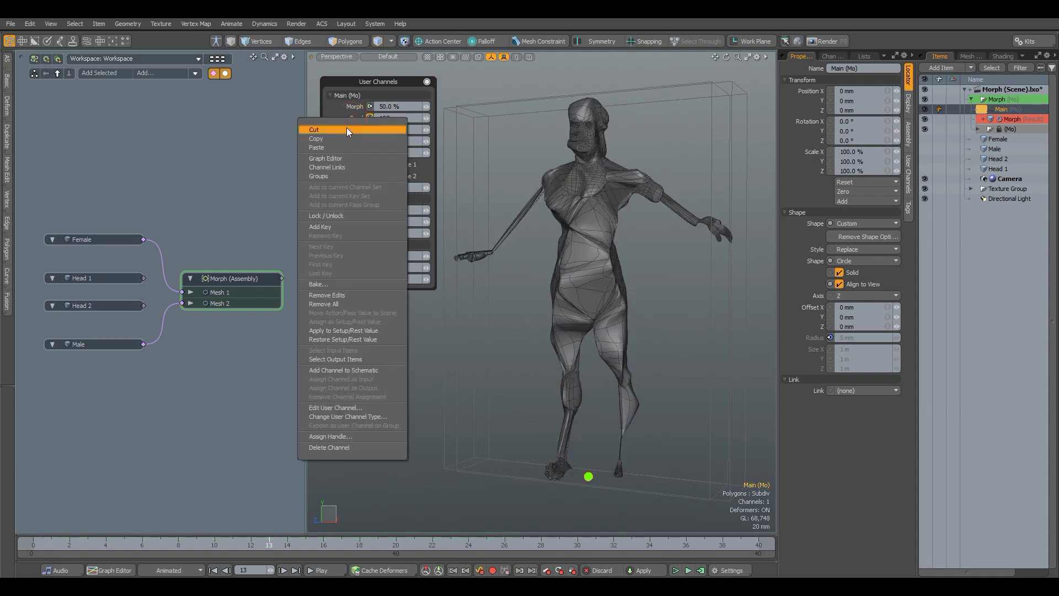
left_click(347, 130)
Replace the Female and Male connections with Head 1 on Mesh 1 and Head 2 on Mesh 2, and start playing the head morph.
left_click(179, 290)
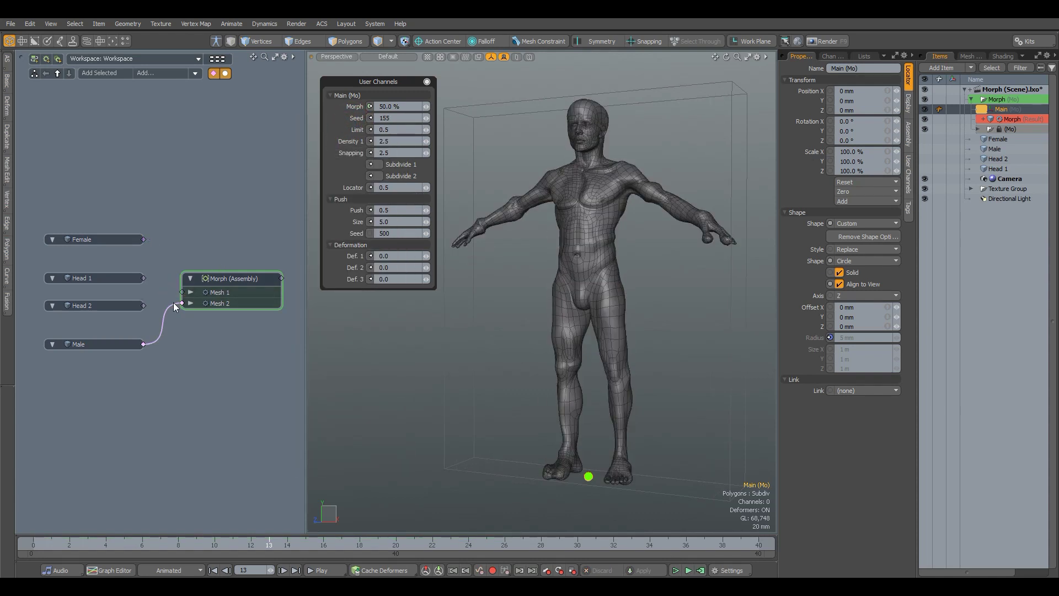
left_click(174, 302)
left_click_drag(143, 278, 183, 303)
left_click(564, 332)
scroll(571, 325, "up", 3)
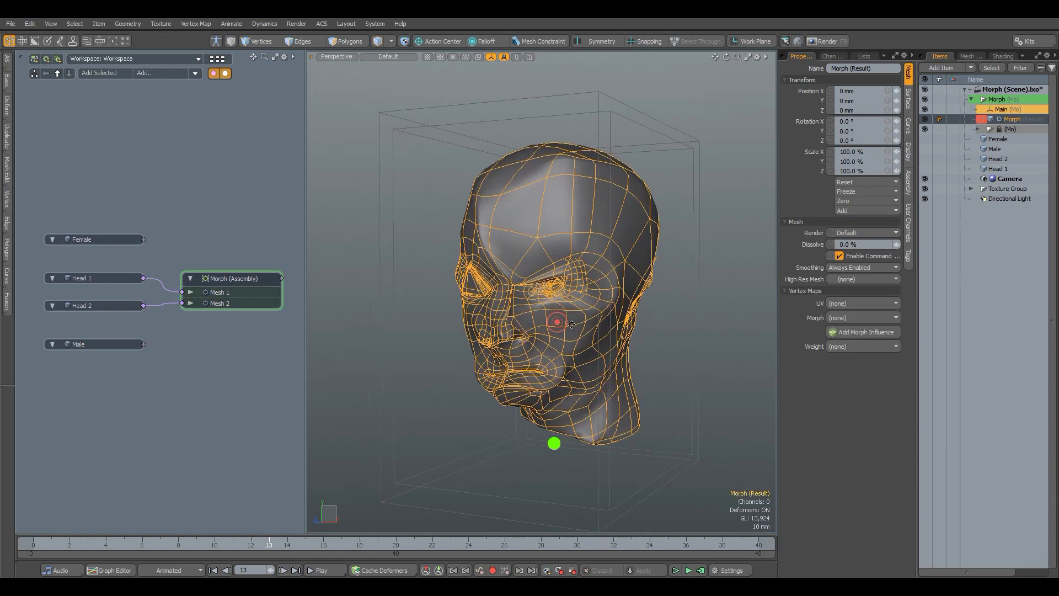
left_click_drag(571, 324, 613, 336, "alt+shift")
scroll(613, 337, "down", 1)
left_click(513, 409)
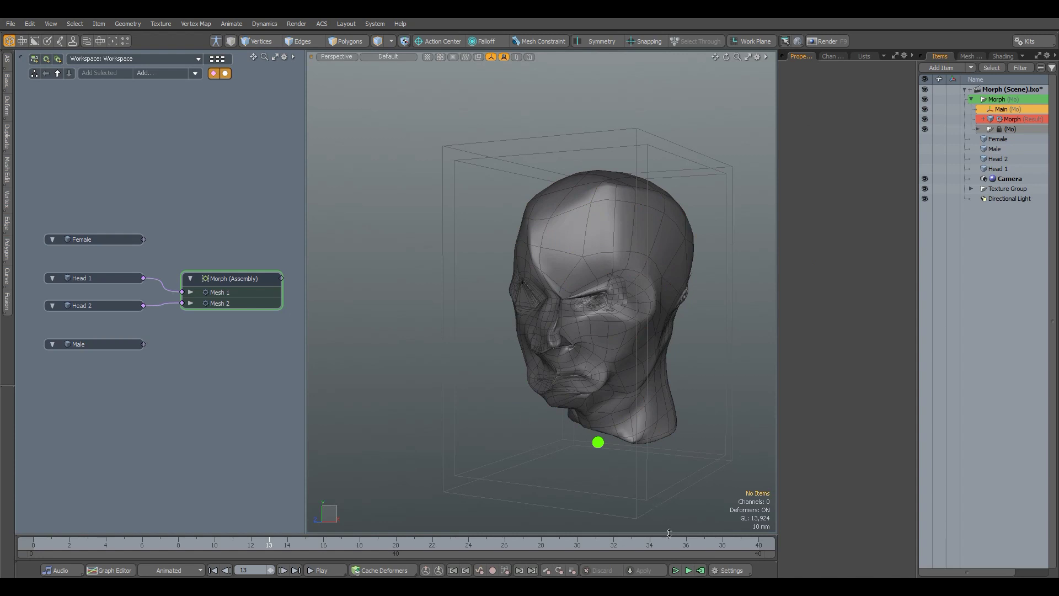
left_click(688, 570)
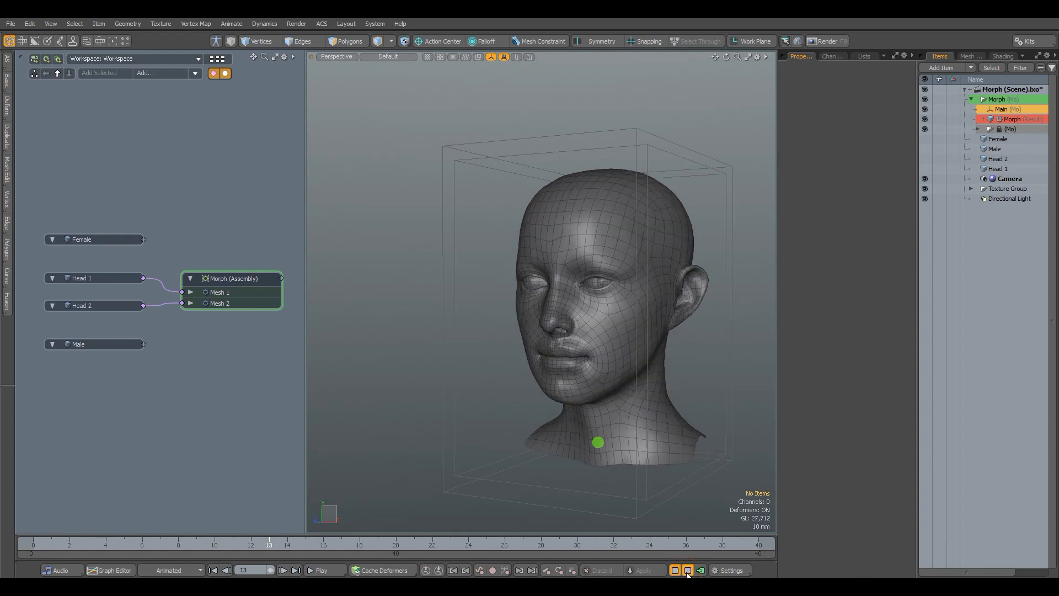
left_click_drag(552, 444, 621, 418, "alt")
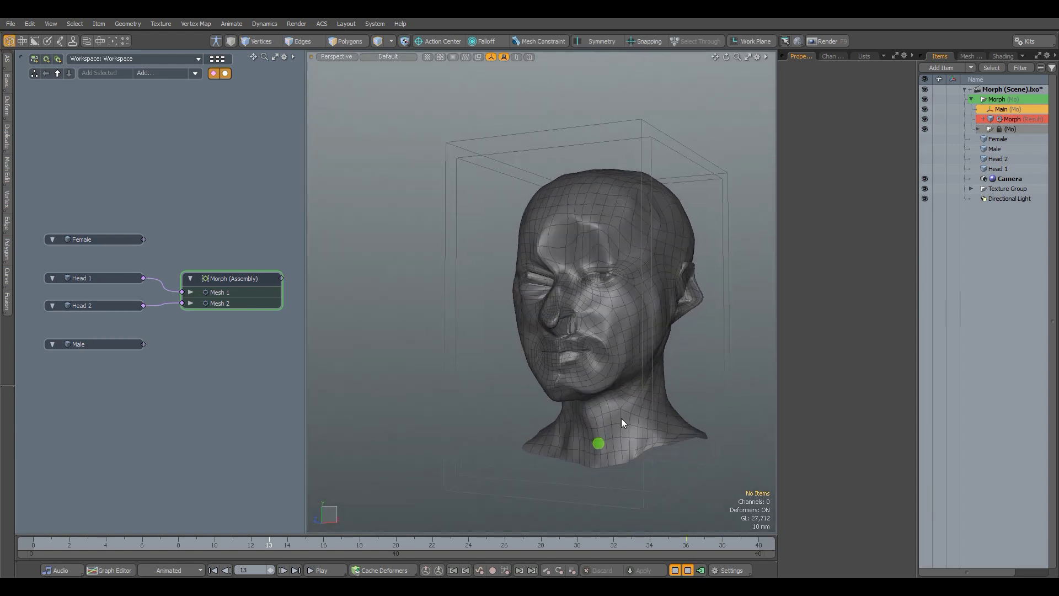
During playback, set the Main locator's Push Size to 3 and enable Subdivide 2, and stop the animation.
left_click(597, 443)
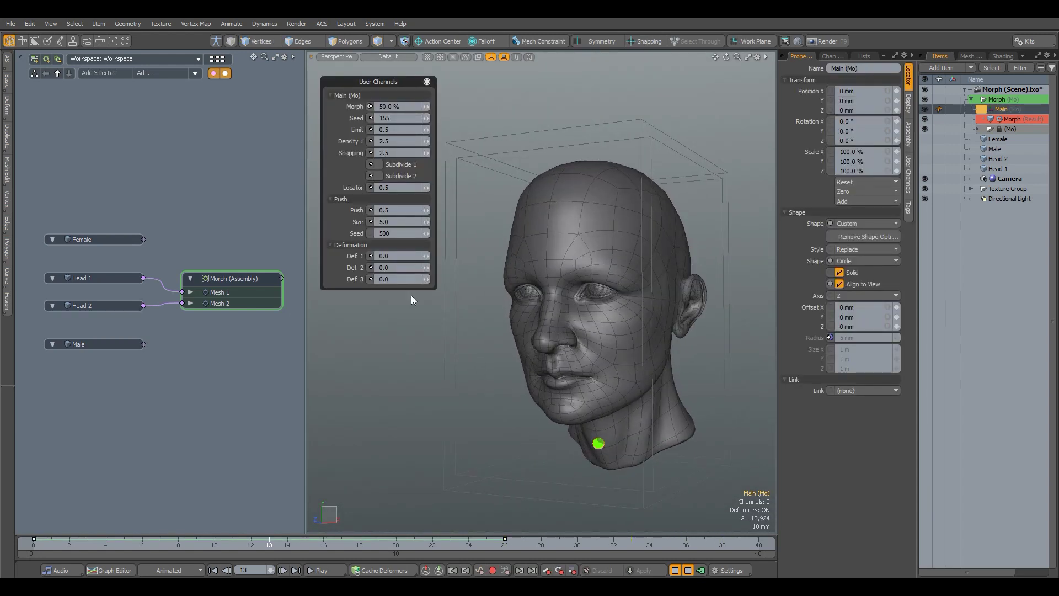
left_click(394, 221)
type("3")
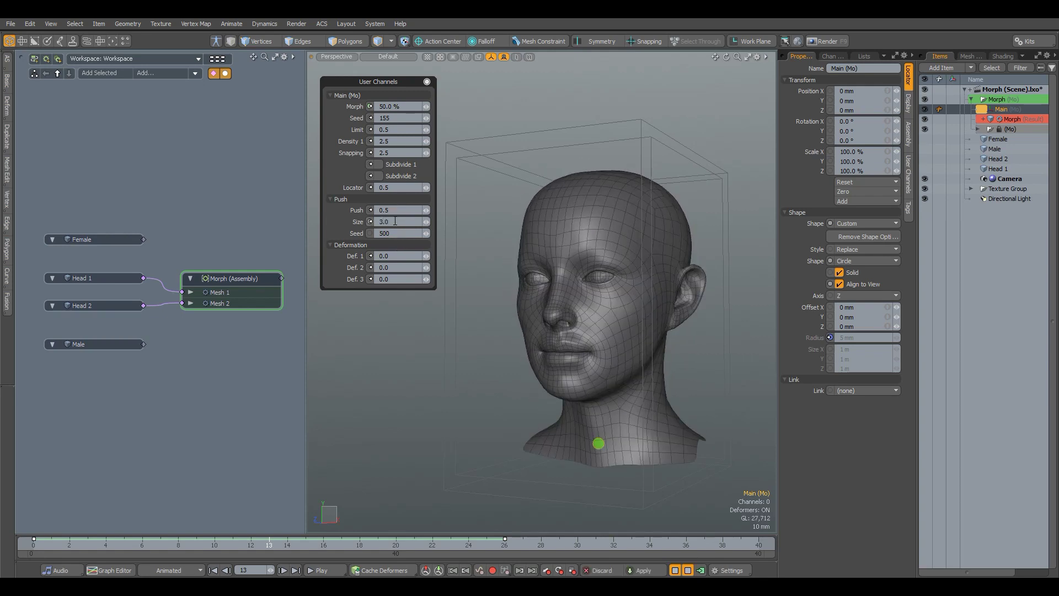
left_click(395, 177)
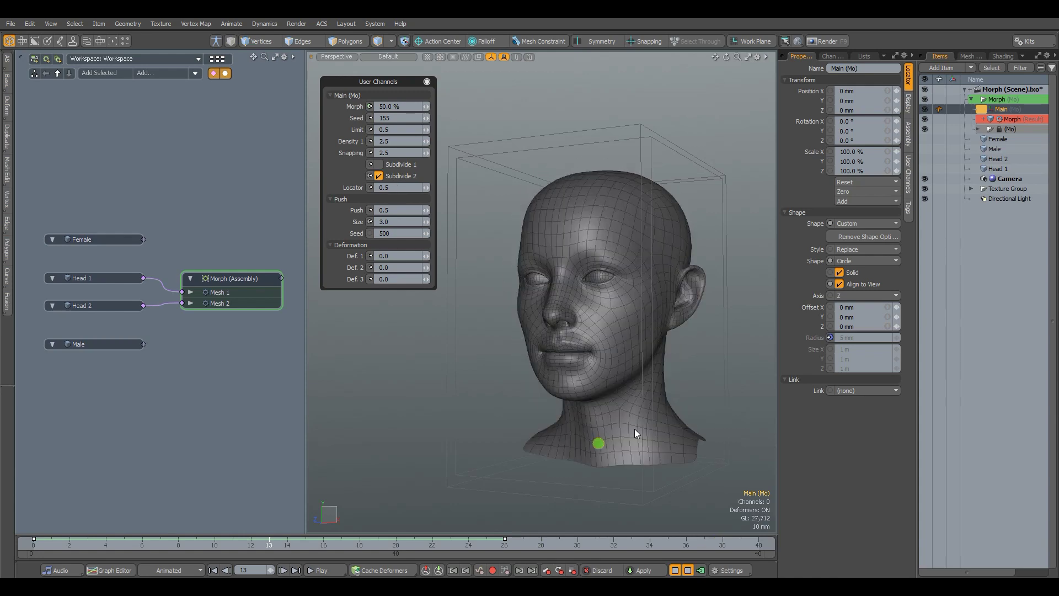
left_click(686, 571)
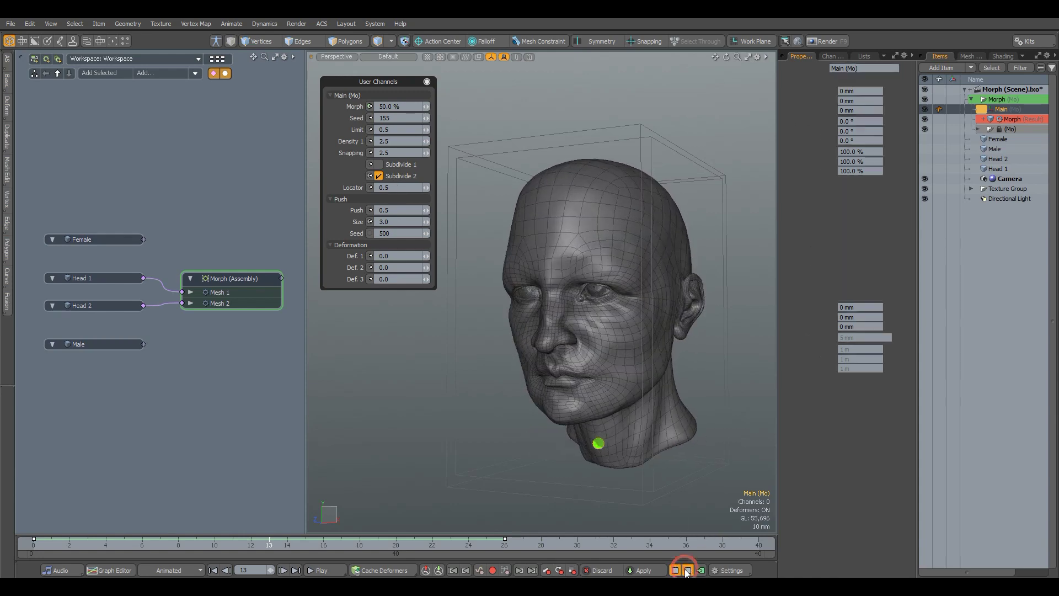
Open a render preview of the head morph at frame 10 and arrange it beside the viewport with the channel controls.
left_click(215, 546)
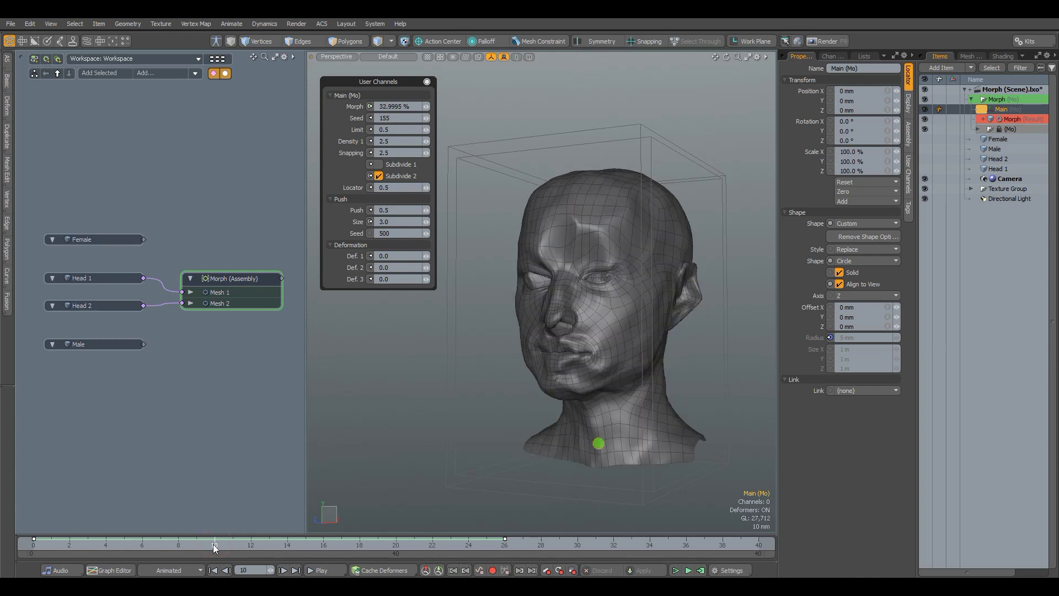
key("F8")
left_click(526, 286)
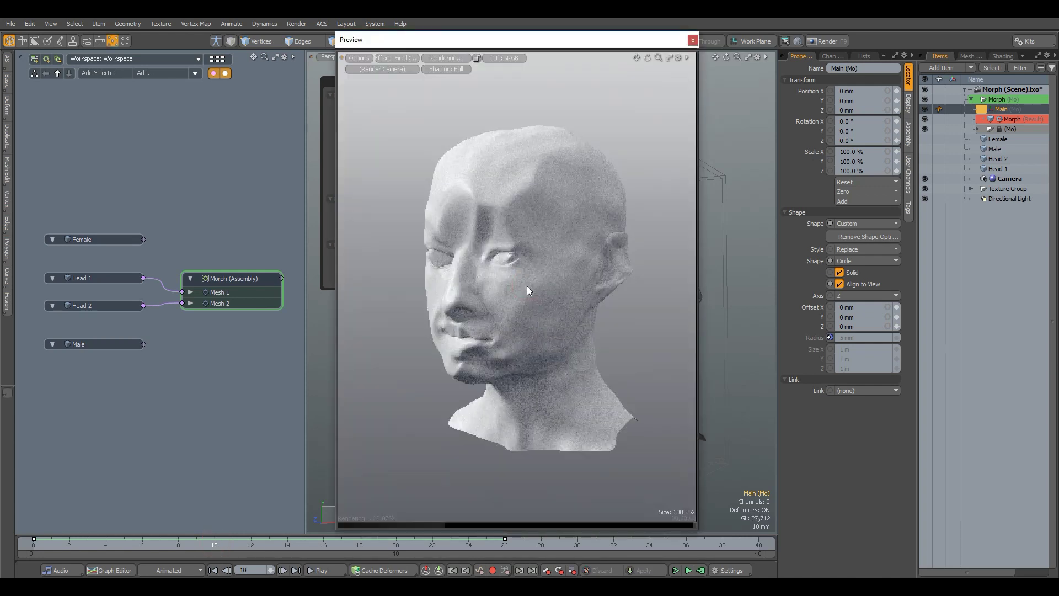
left_click_drag(606, 40, 310, 43)
left_click_drag(413, 81, 564, 94)
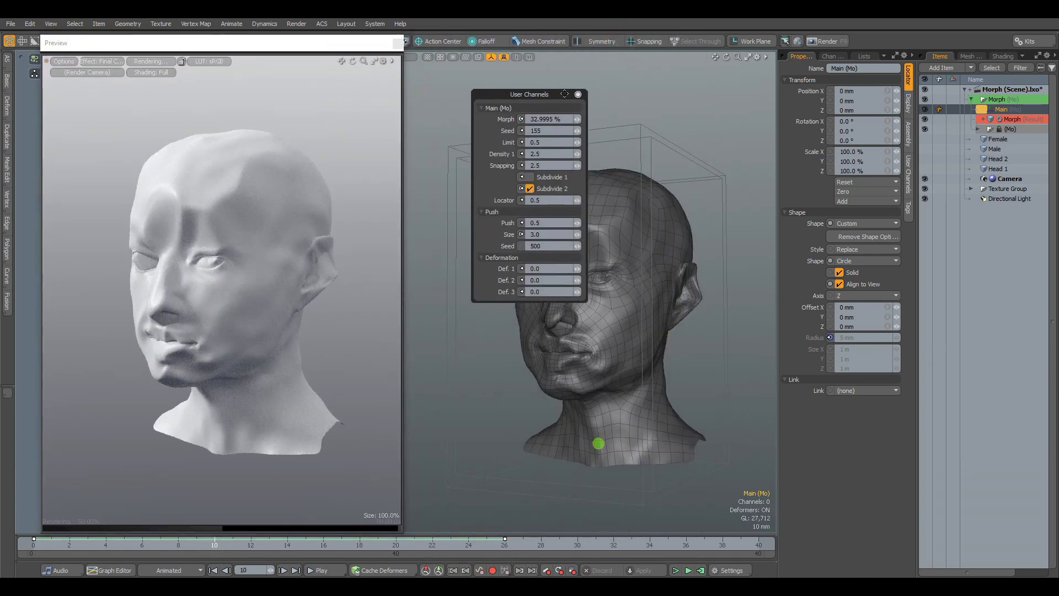
Go to frame 11, clear the floating channel controls off the viewport, and show the Main locator's user channels in its properties instead.
left_click(239, 543)
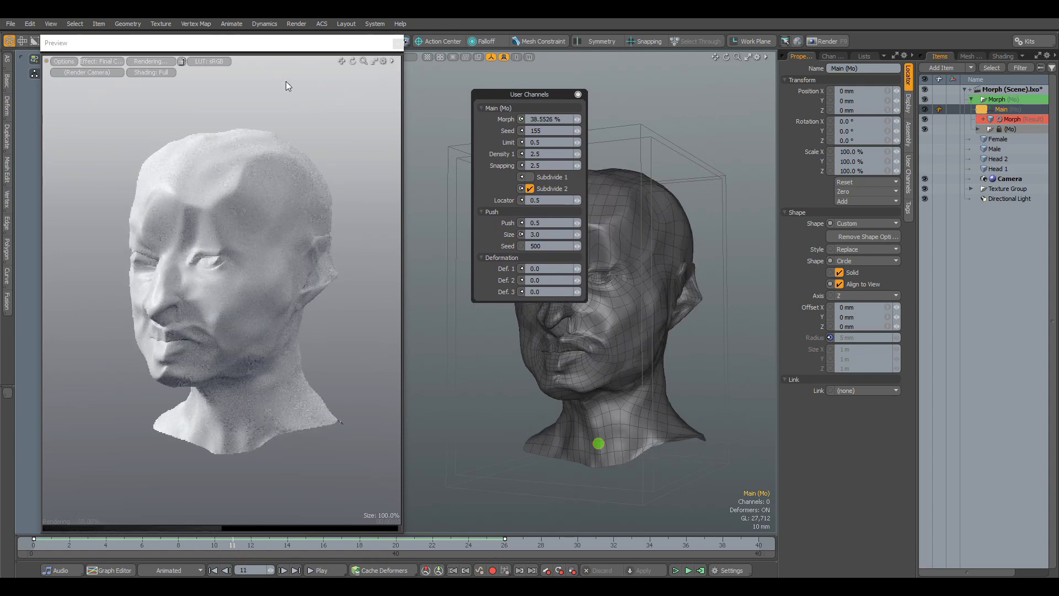
left_click_drag(298, 48, 328, 46)
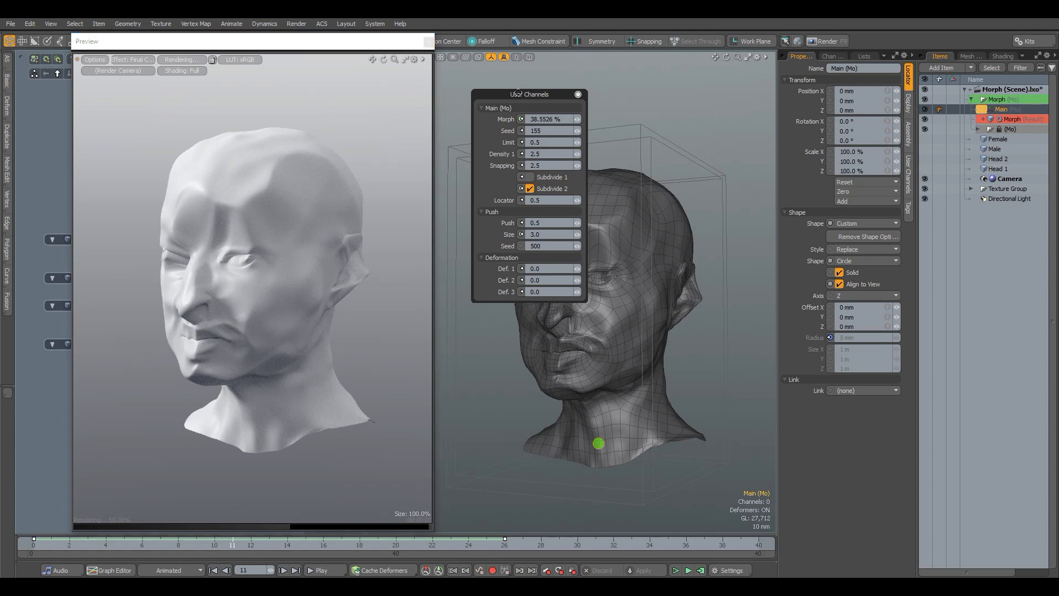
left_click_drag(518, 93, 710, 119)
left_click(769, 120)
left_click(908, 164)
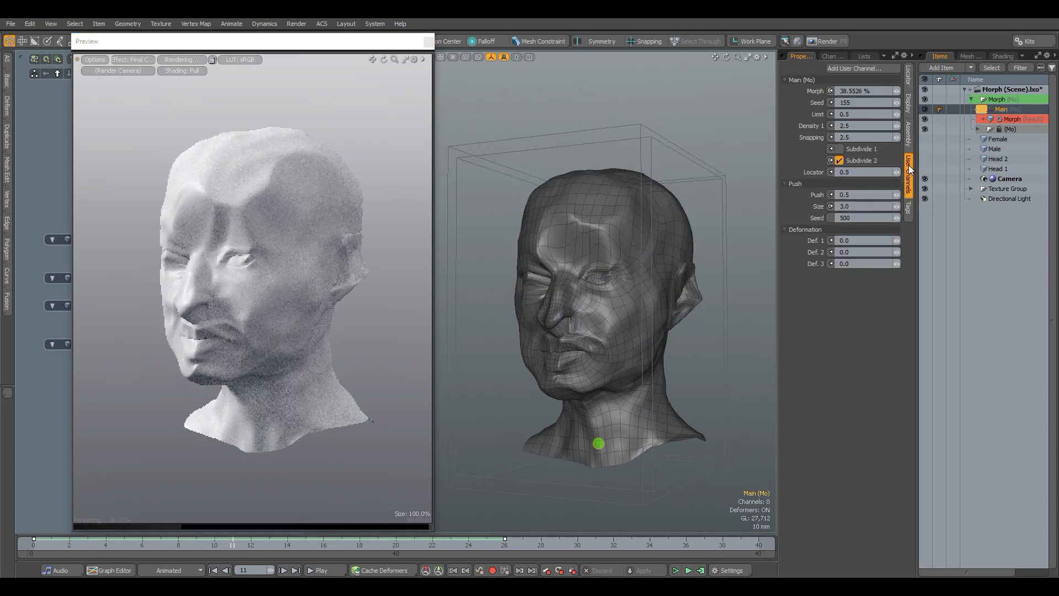